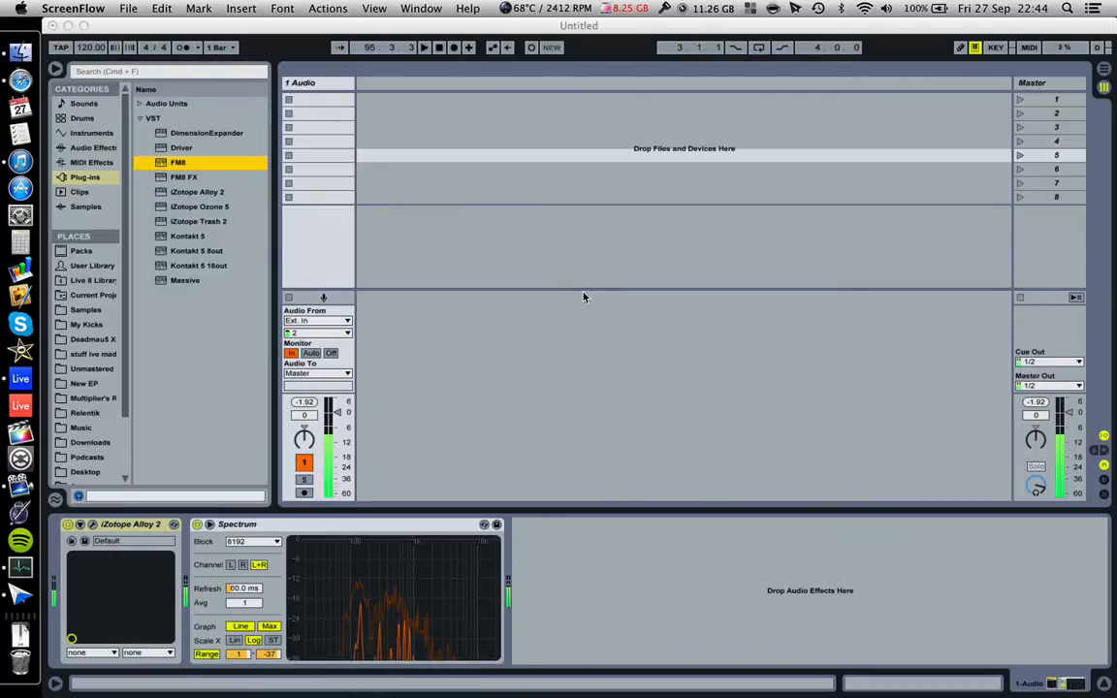
Load the FM8 plug-in onto a new track and open its Pitch page
left_click(162, 167)
left_click_drag(162, 167, 452, 173)
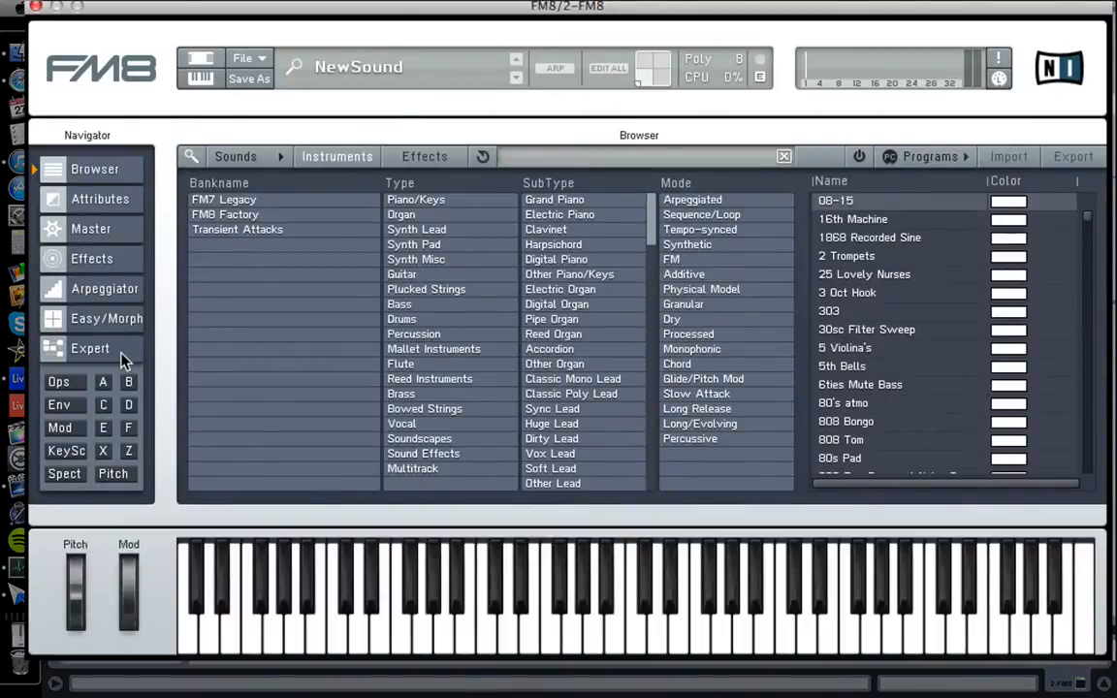
left_click(133, 474)
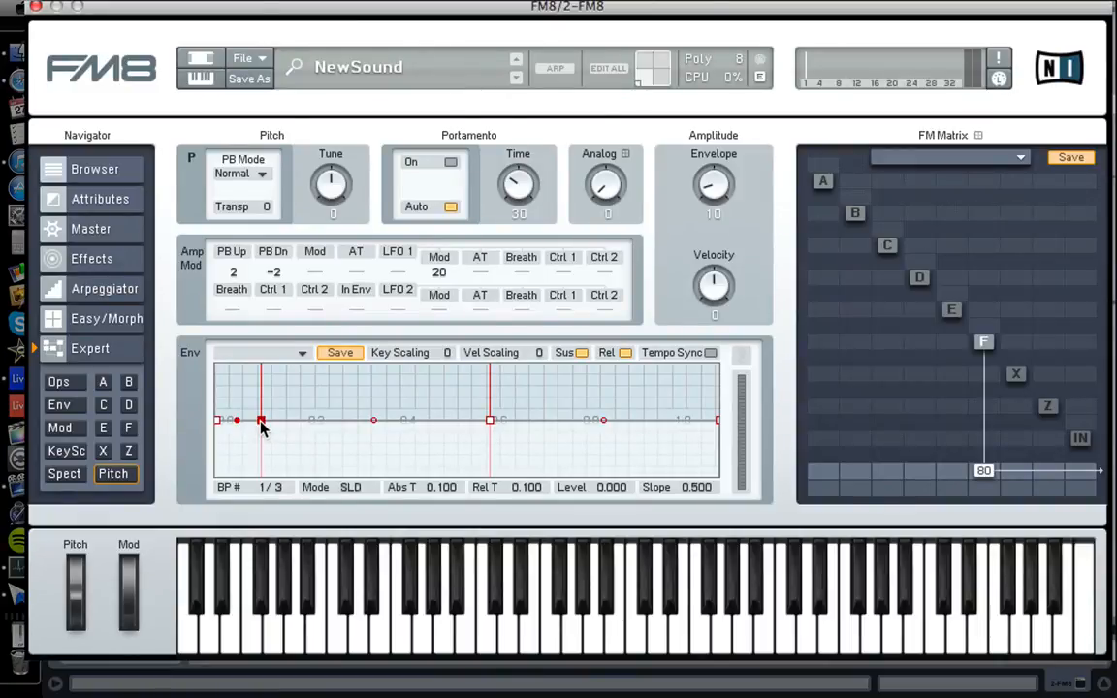
Apply the ADSR template to the pitch envelope and lower its end point to a level of about -0.469
left_click(303, 357)
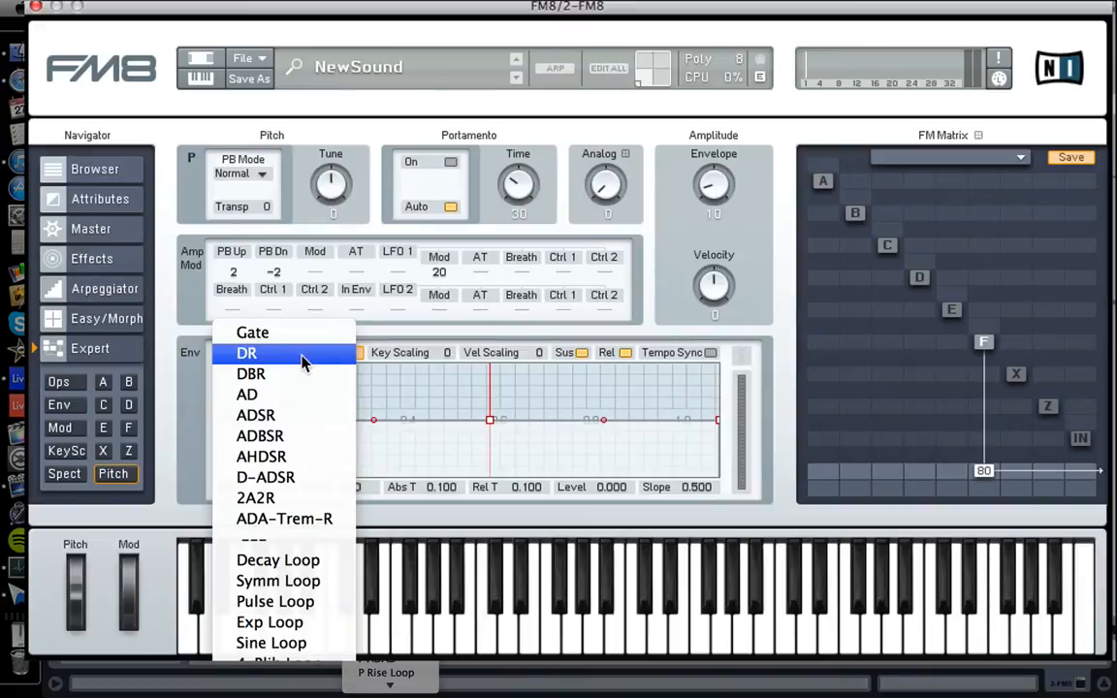
left_click(309, 415)
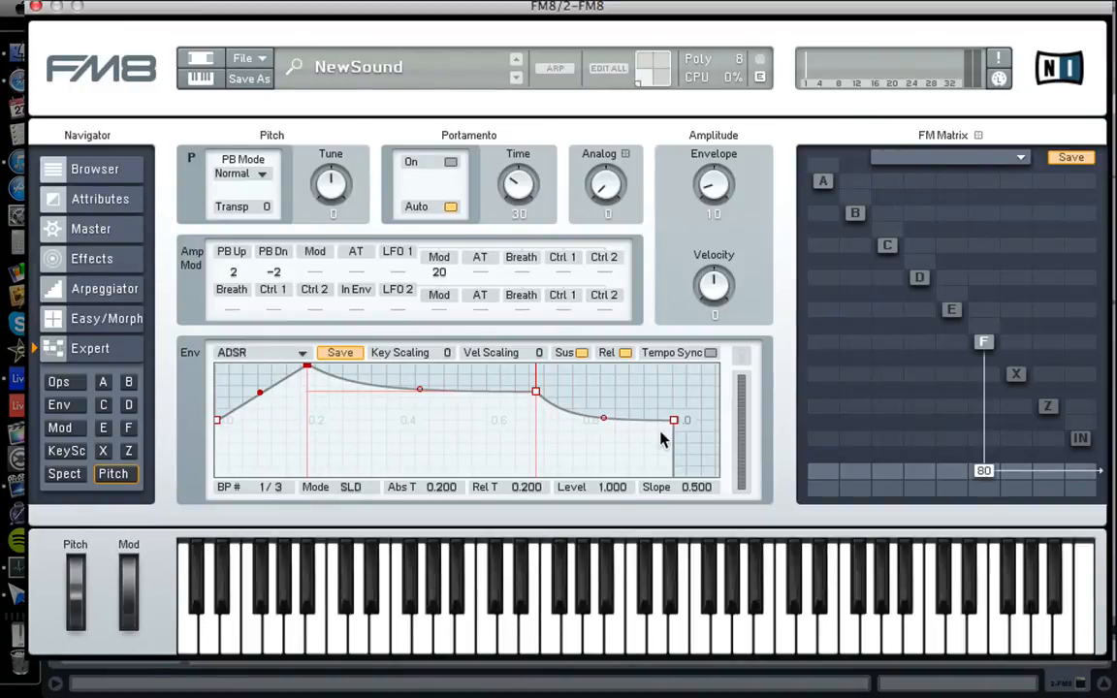
left_click_drag(674, 420, 664, 446)
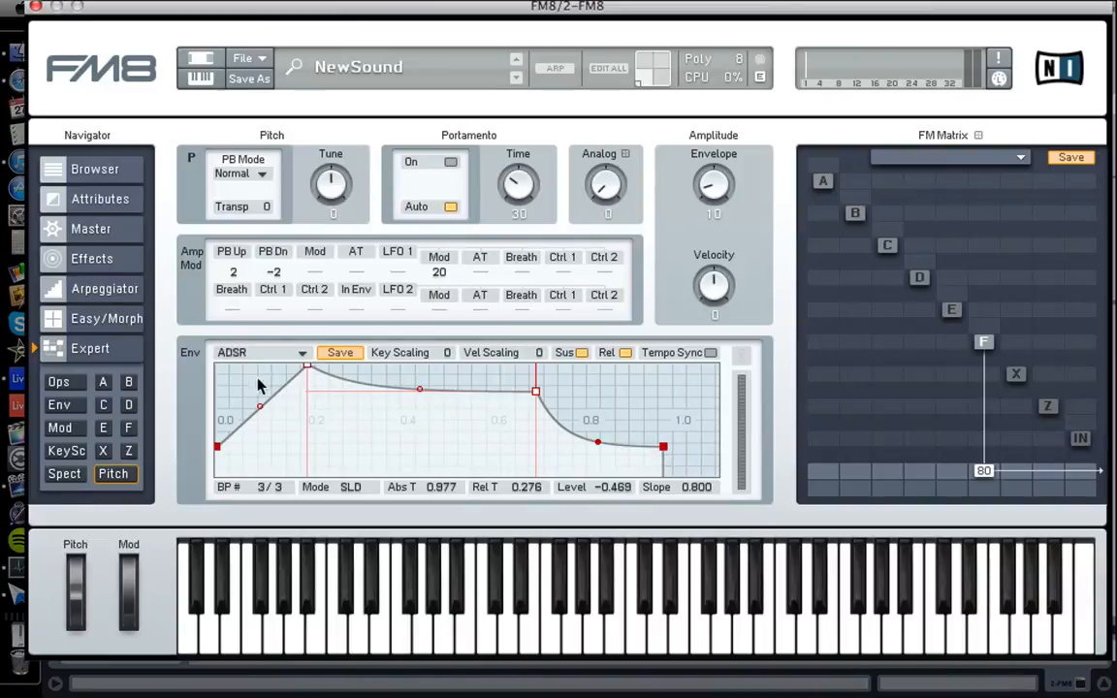
Switch the pitch envelope to the D-ADSR template and turn on its tempo sync
left_click(303, 360)
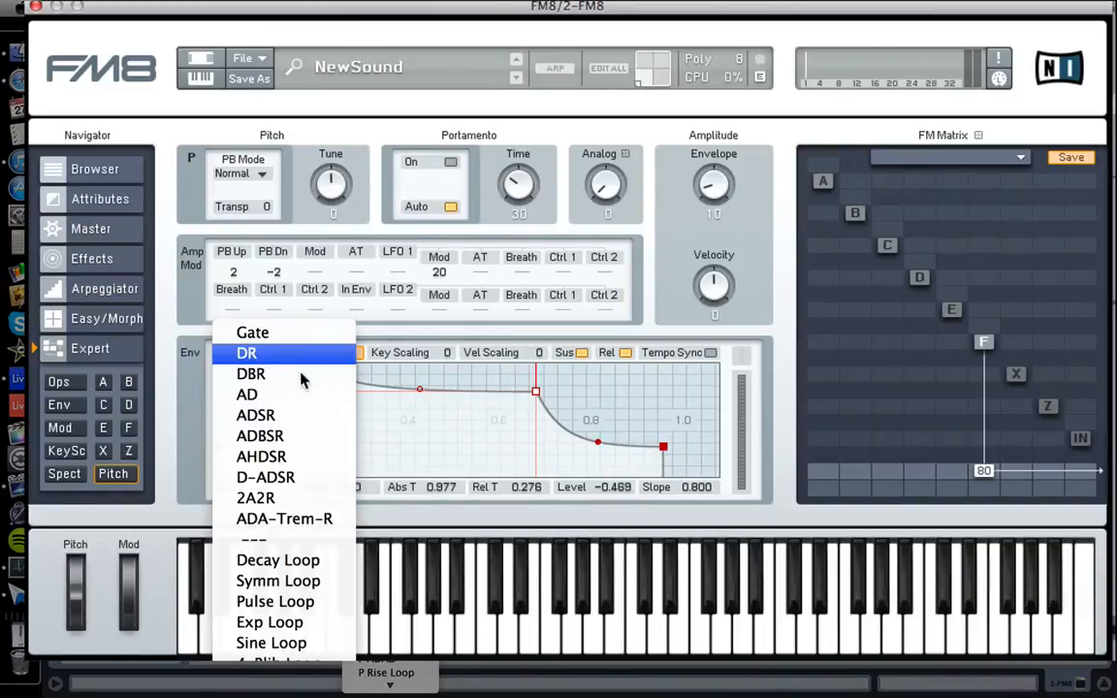
left_click(303, 479)
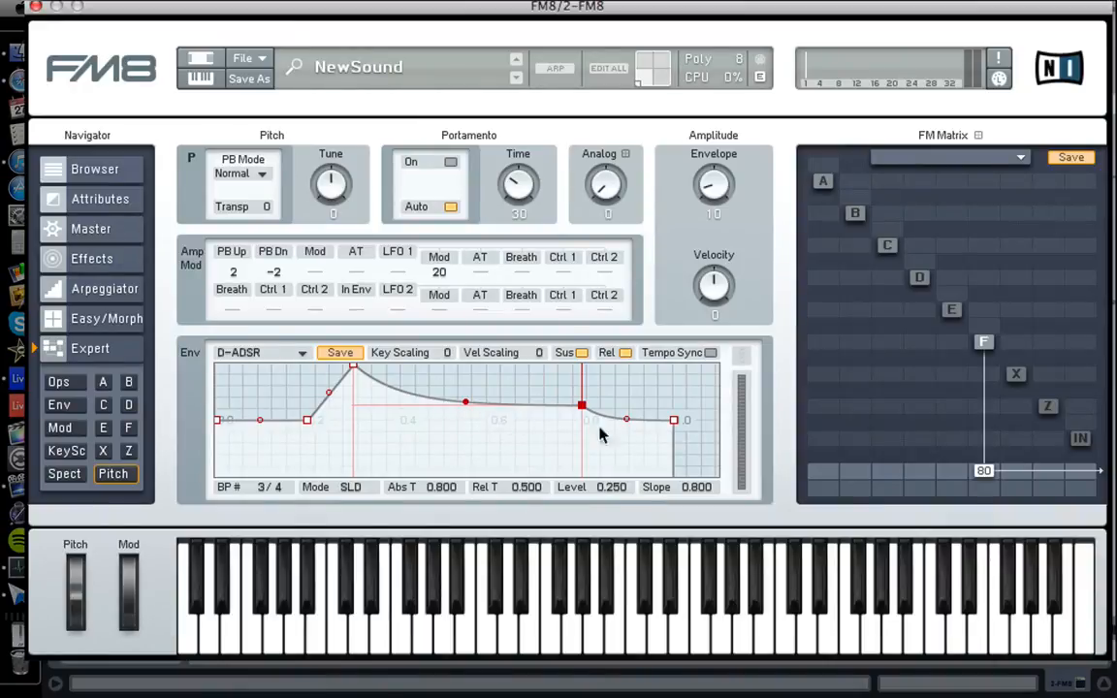
left_click_drag(616, 405, 619, 482)
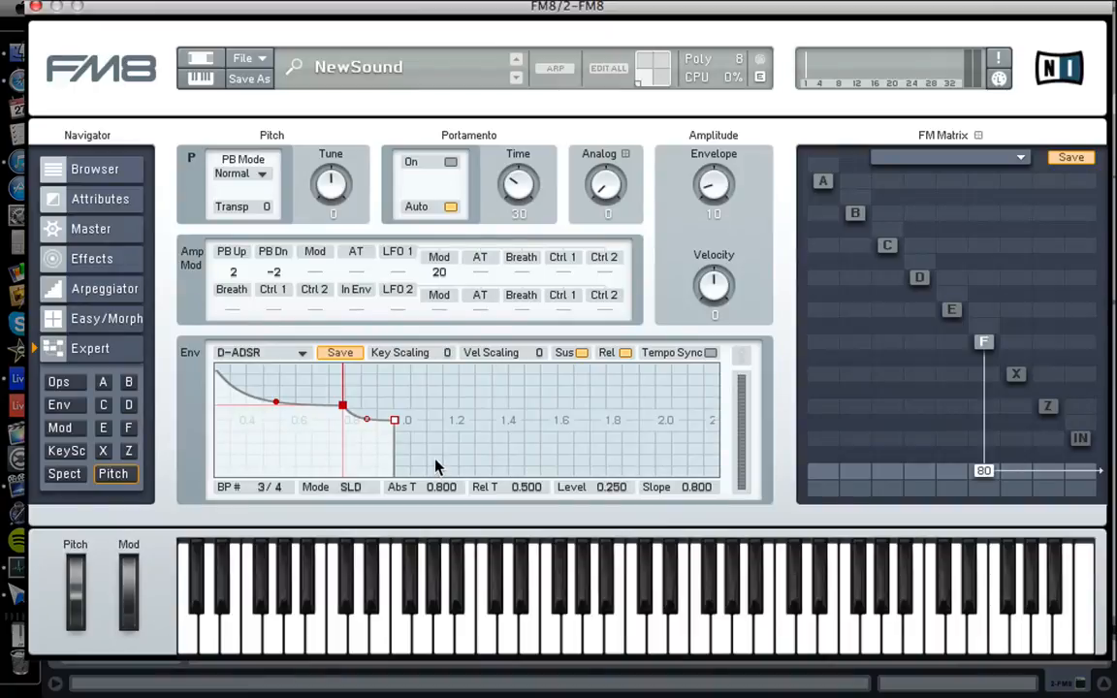
left_click_drag(420, 448, 559, 452)
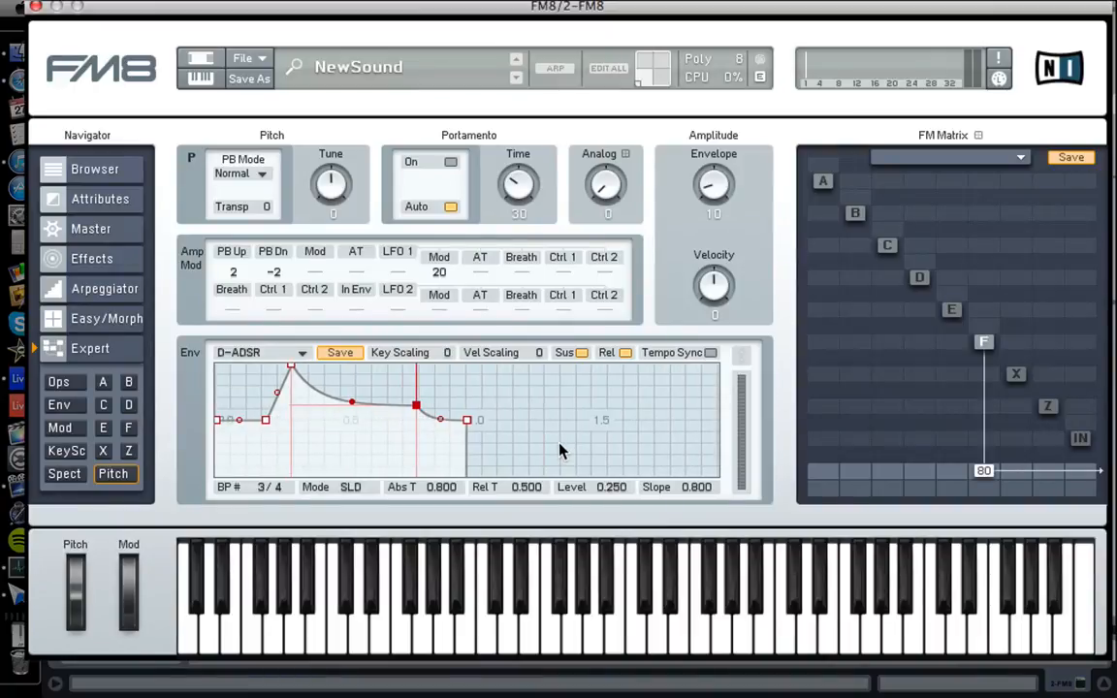
left_click(710, 353)
left_click_drag(490, 436, 670, 437)
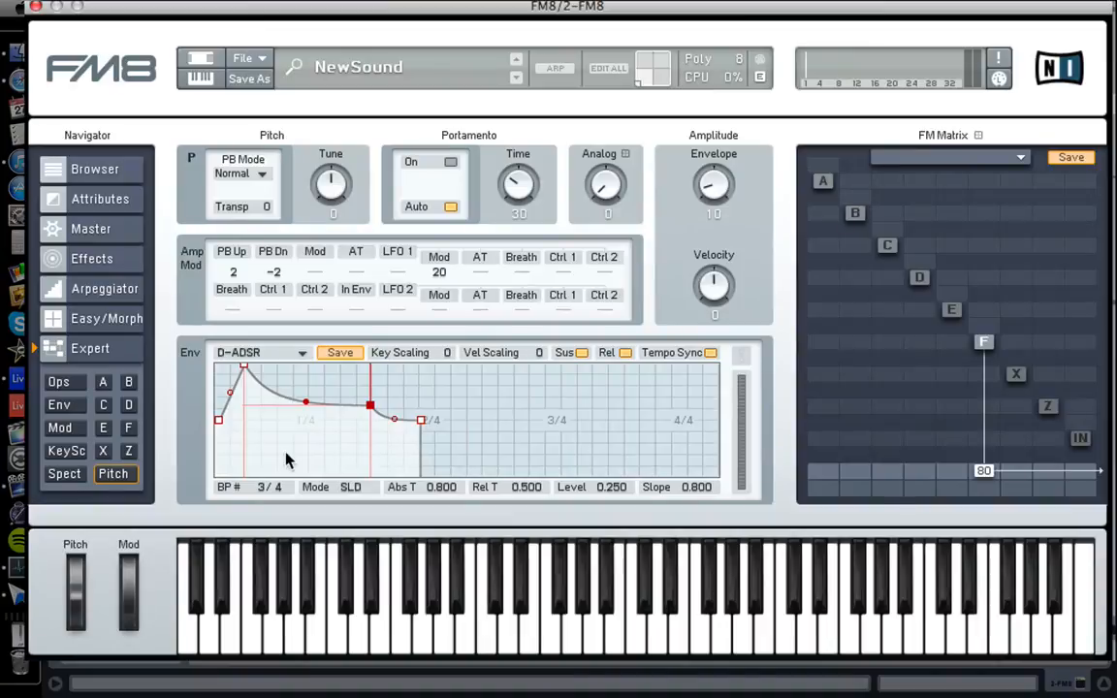
Add three breakpoints to the pitch envelope's decay, including a dip at about level -0.571 with slope 0.280 and a peak at about 0.714
double_click(279, 394)
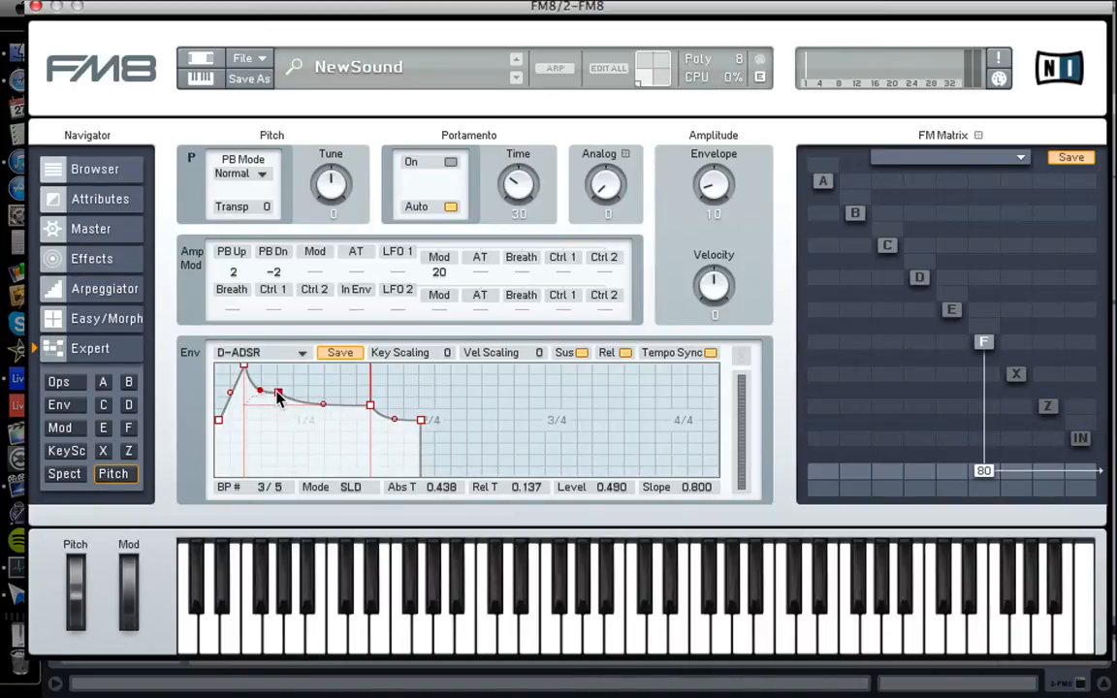
left_click_drag(279, 394, 312, 373)
double_click(372, 404)
left_click_drag(369, 403, 368, 480)
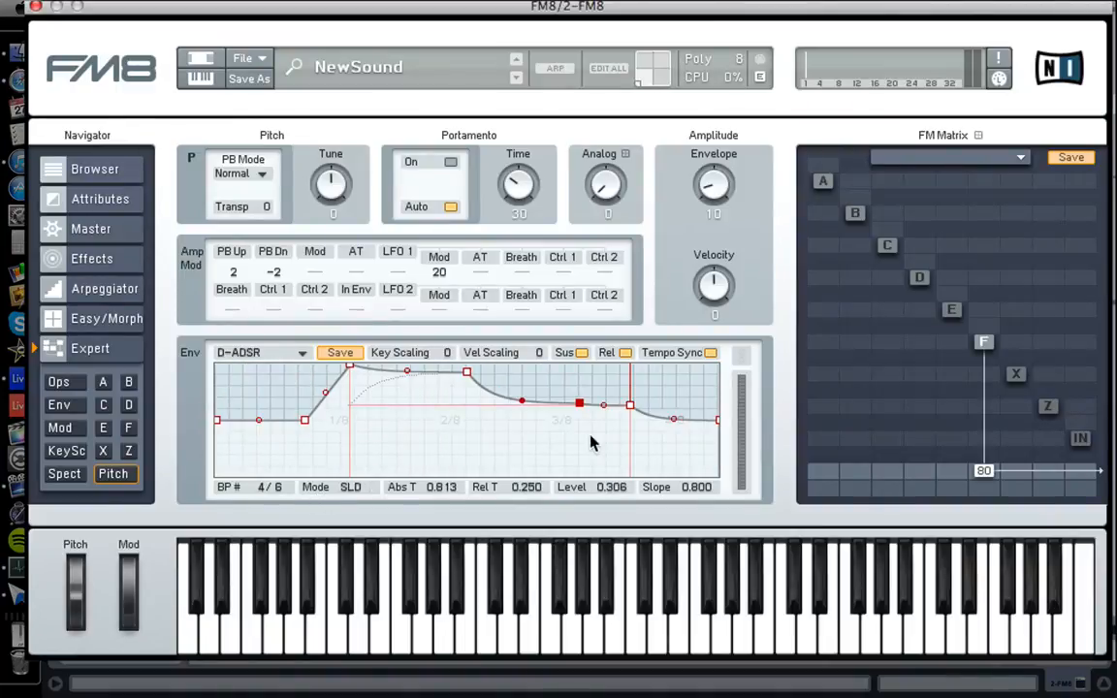
mouse_move(576, 405)
left_mouse_down()
mouse_move(516, 456)
mouse_move(595, 423)
mouse_move(582, 383)
left_mouse_up()
double_click(532, 434)
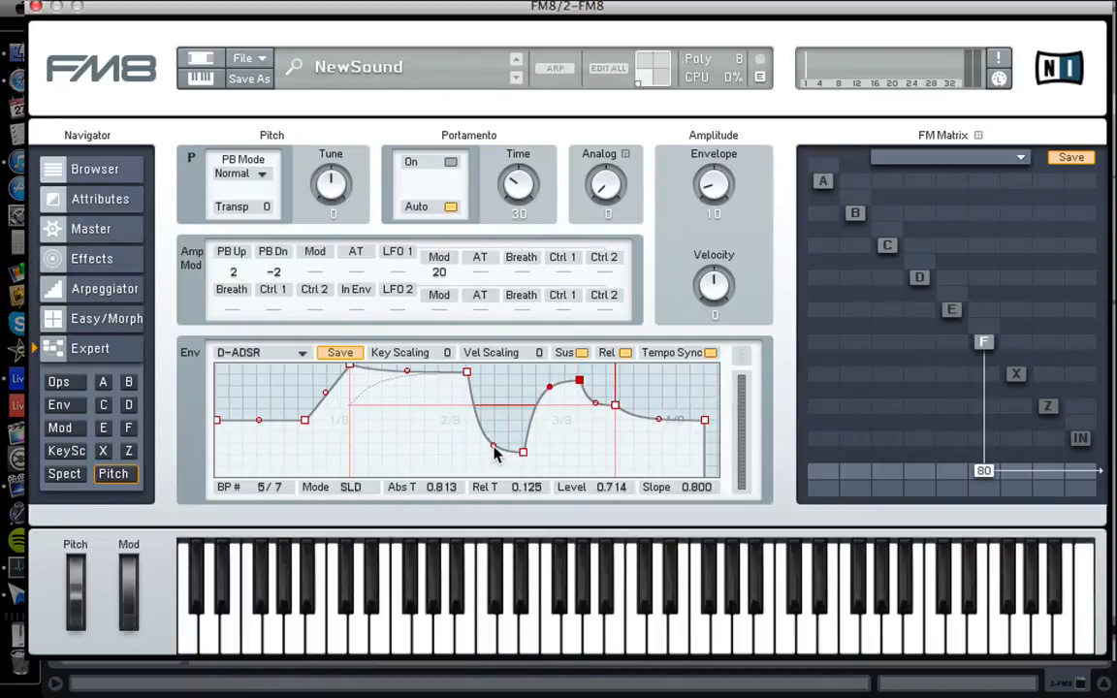
left_click_drag(494, 451, 539, 395)
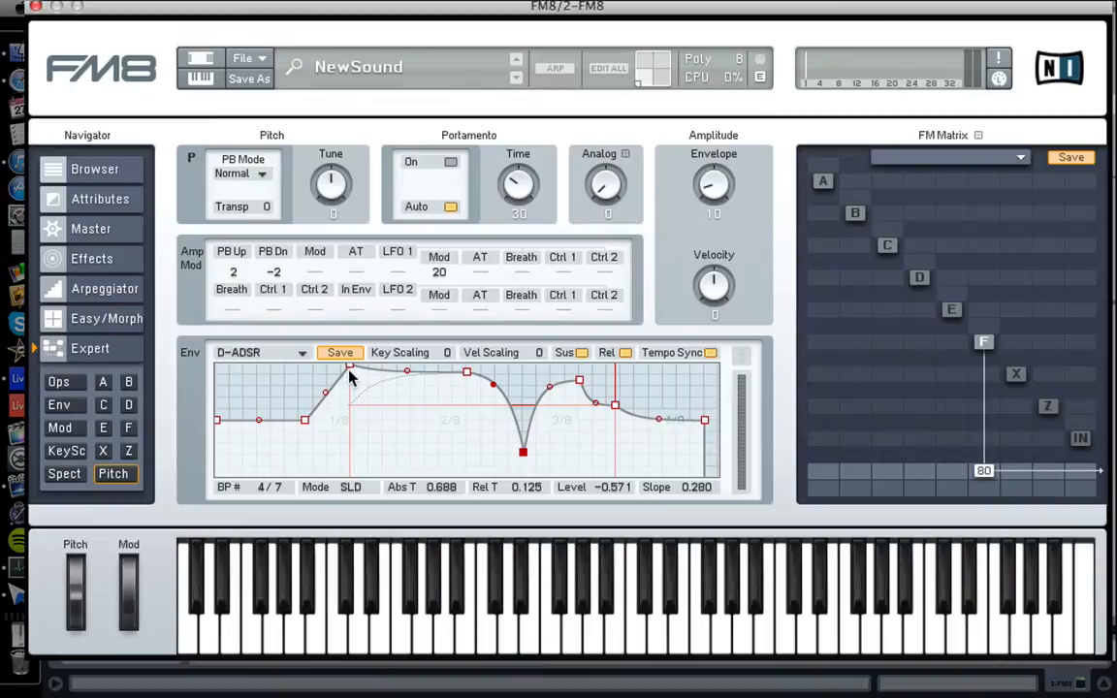
Lower the pitch envelope's delay point and first peak, and add a breakpoint after that peak at a level of about -0.694
mouse_move(350, 368)
left_mouse_down()
mouse_move(369, 473)
mouse_move(369, 391)
mouse_move(275, 394)
mouse_move(361, 381)
left_mouse_up()
left_click_drag(305, 419, 258, 467)
double_click(346, 372)
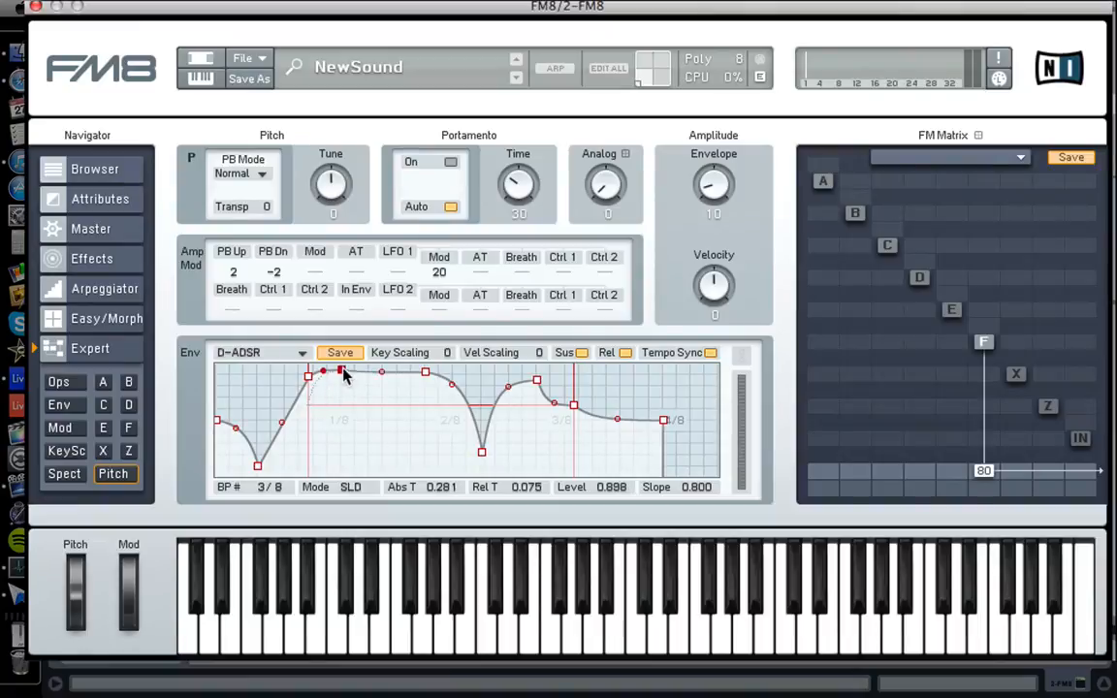
left_click_drag(346, 371, 363, 464)
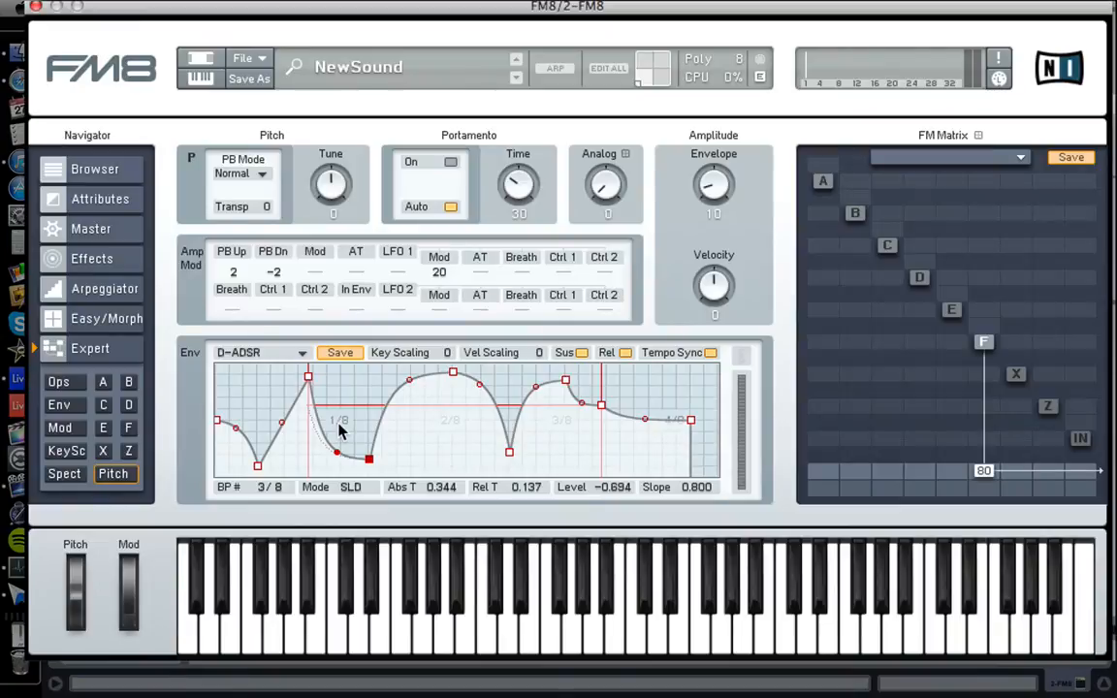
left_click_drag(339, 424, 341, 424)
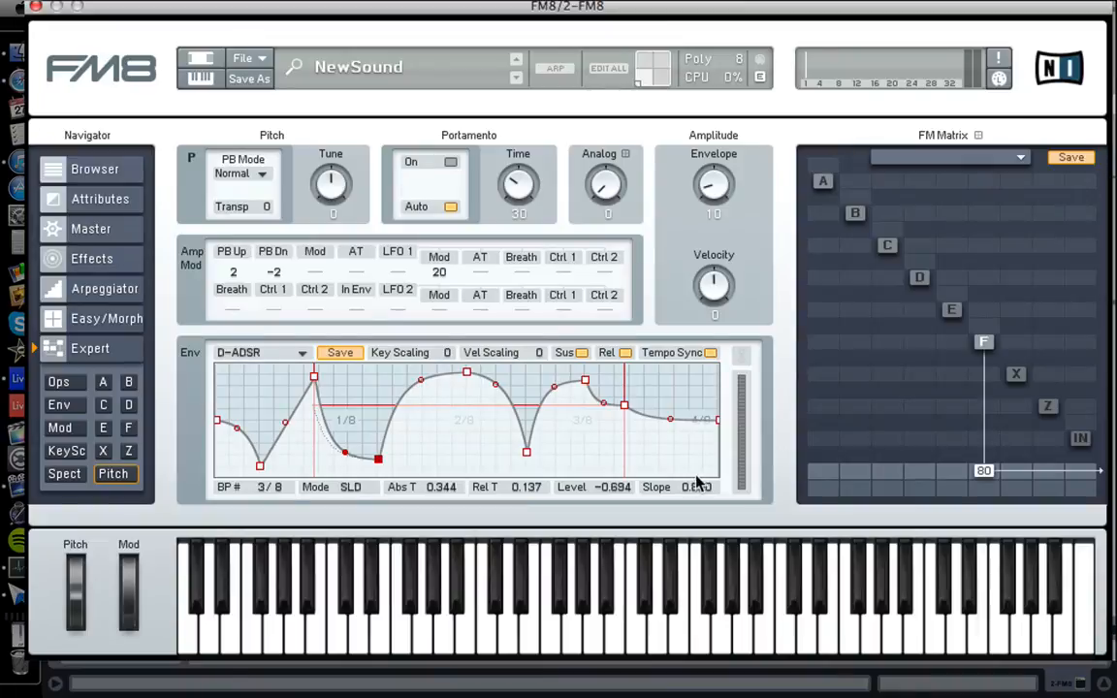
left_click(669, 421)
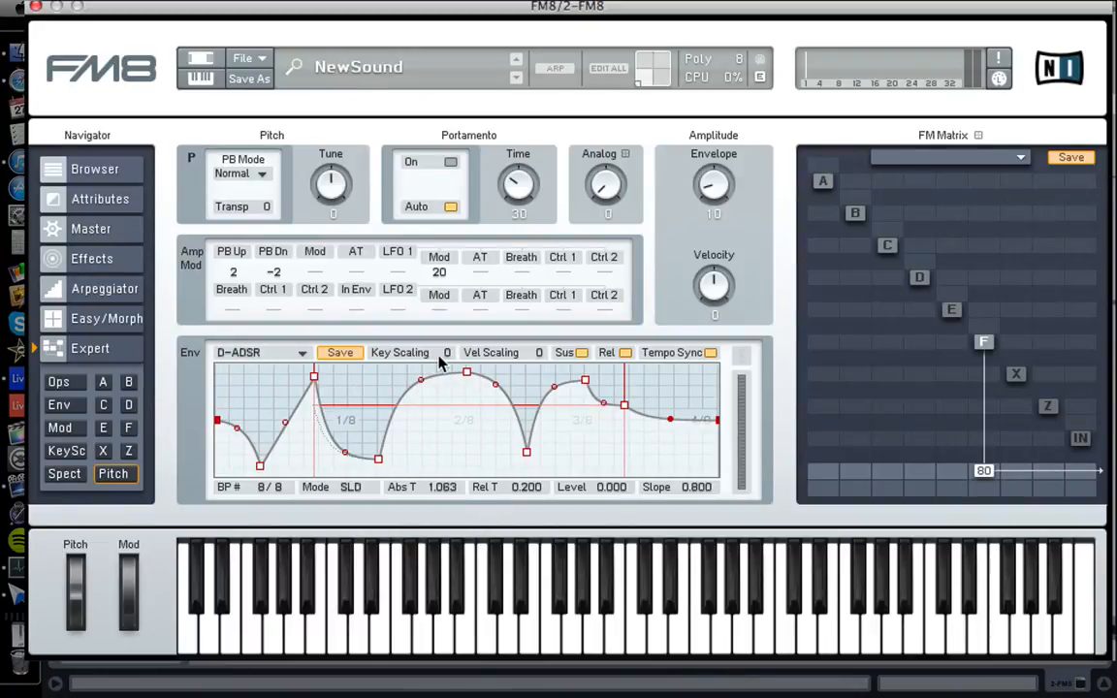
left_click_drag(444, 354, 462, 406)
left_click(326, 1)
left_click(302, 353)
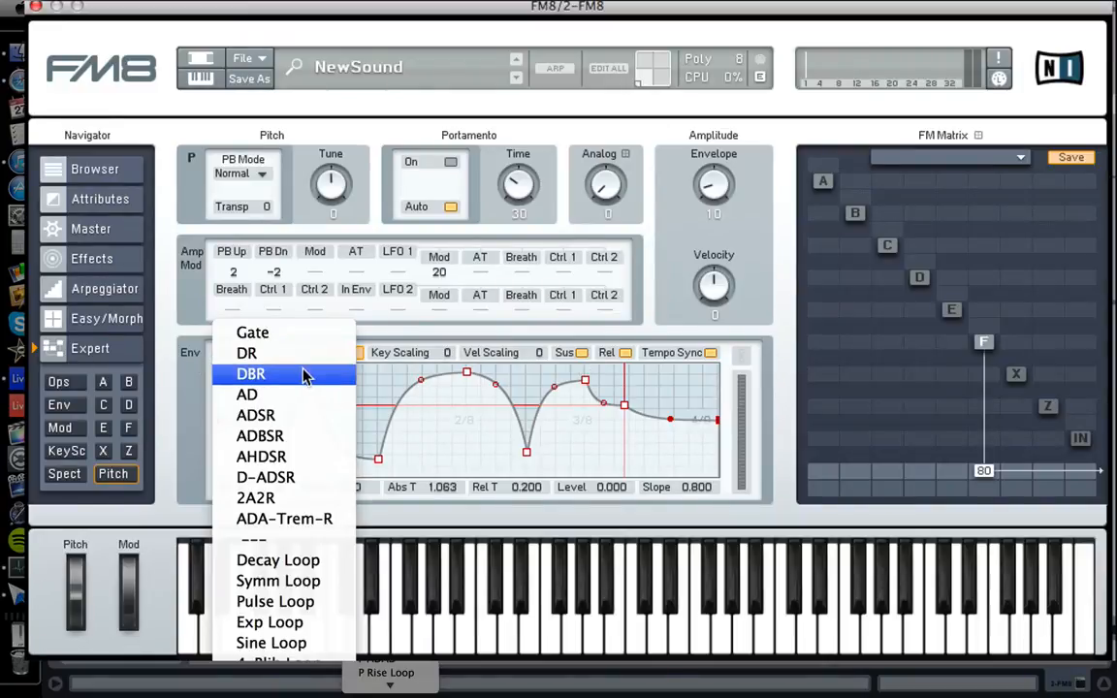
left_click(519, 382)
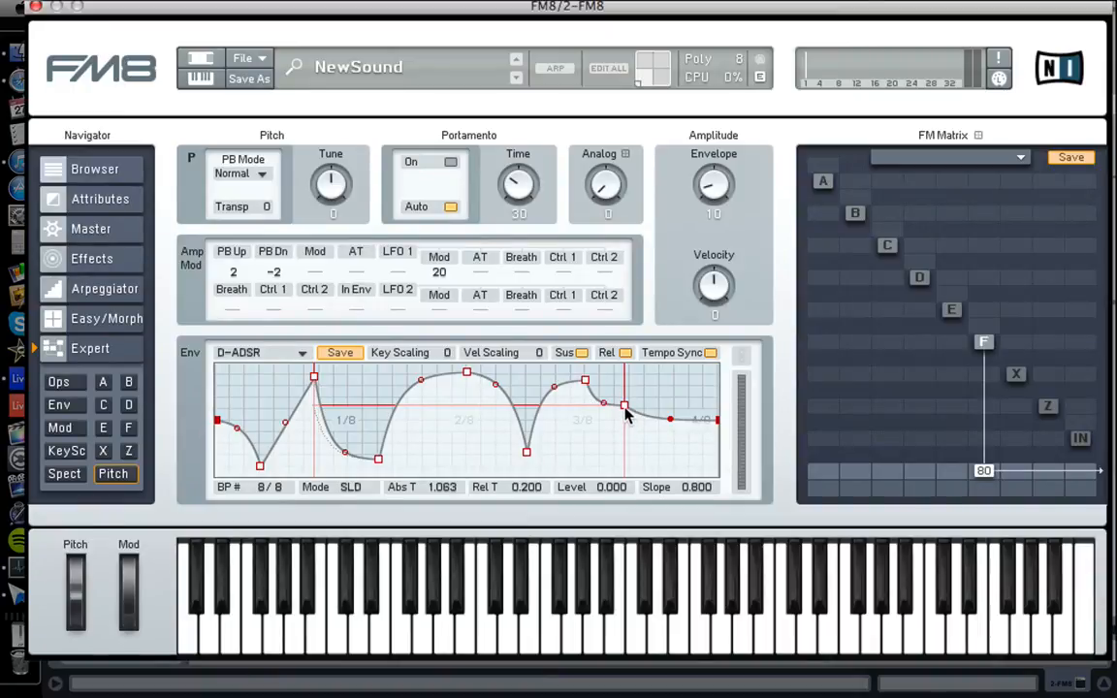
Apply the 4-Blib Loop template to the pitch envelope, with sustain on and release off
left_click(583, 353)
left_click(301, 353)
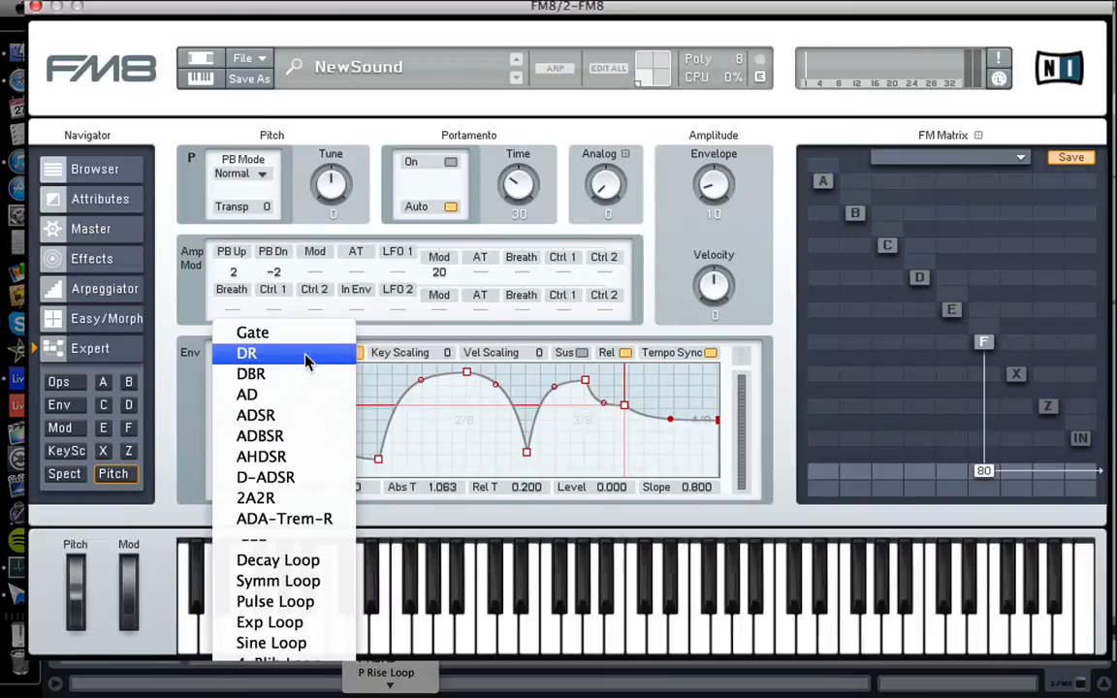
left_click(279, 661)
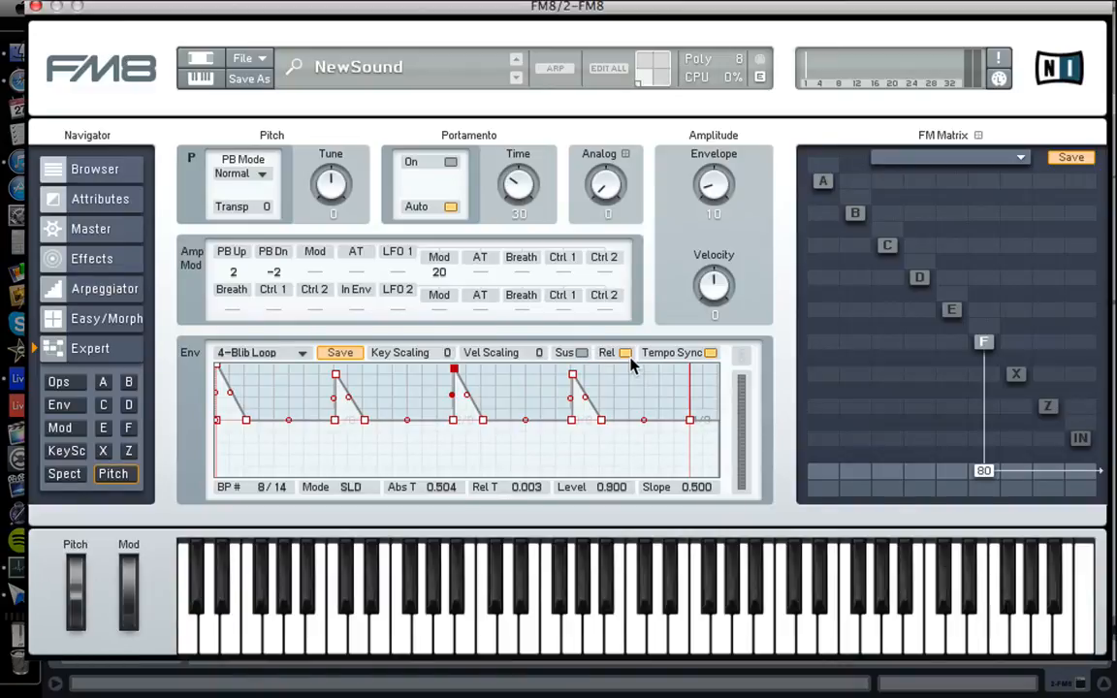
left_click(582, 353)
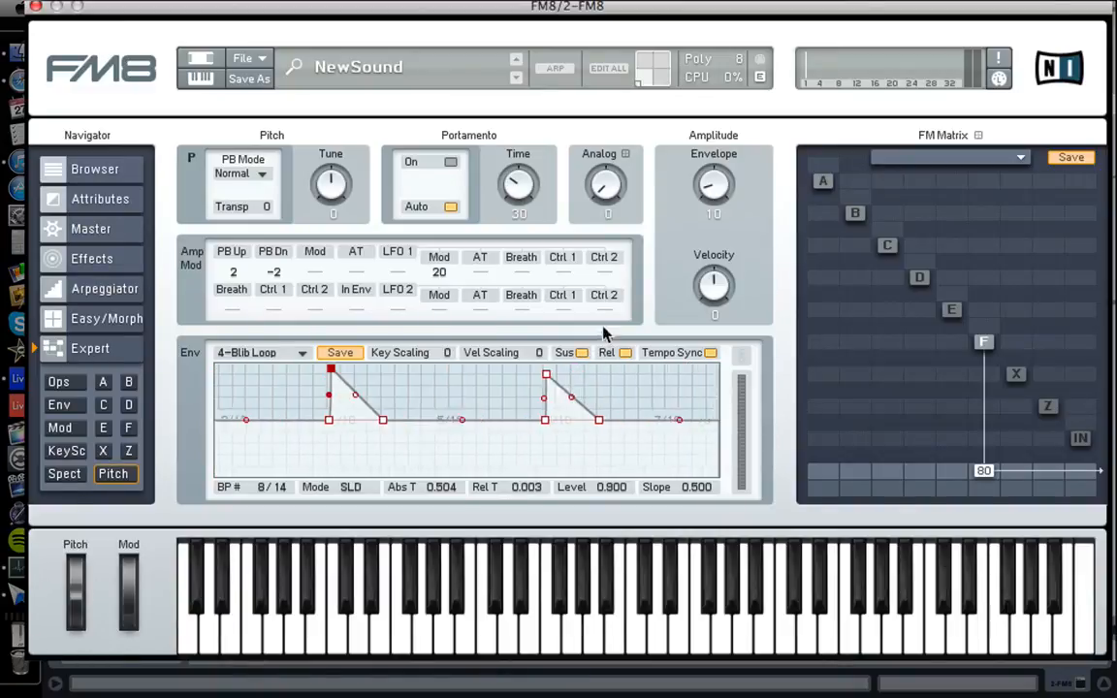
left_click_drag(604, 327, 614, 486)
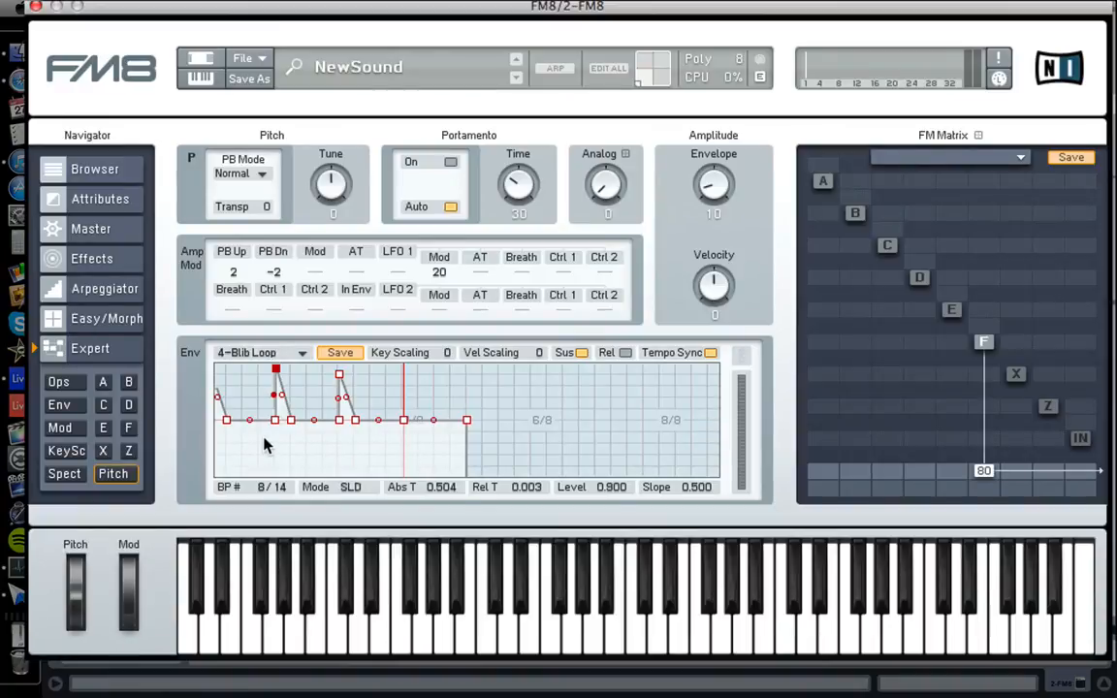
left_click_drag(265, 438, 689, 485)
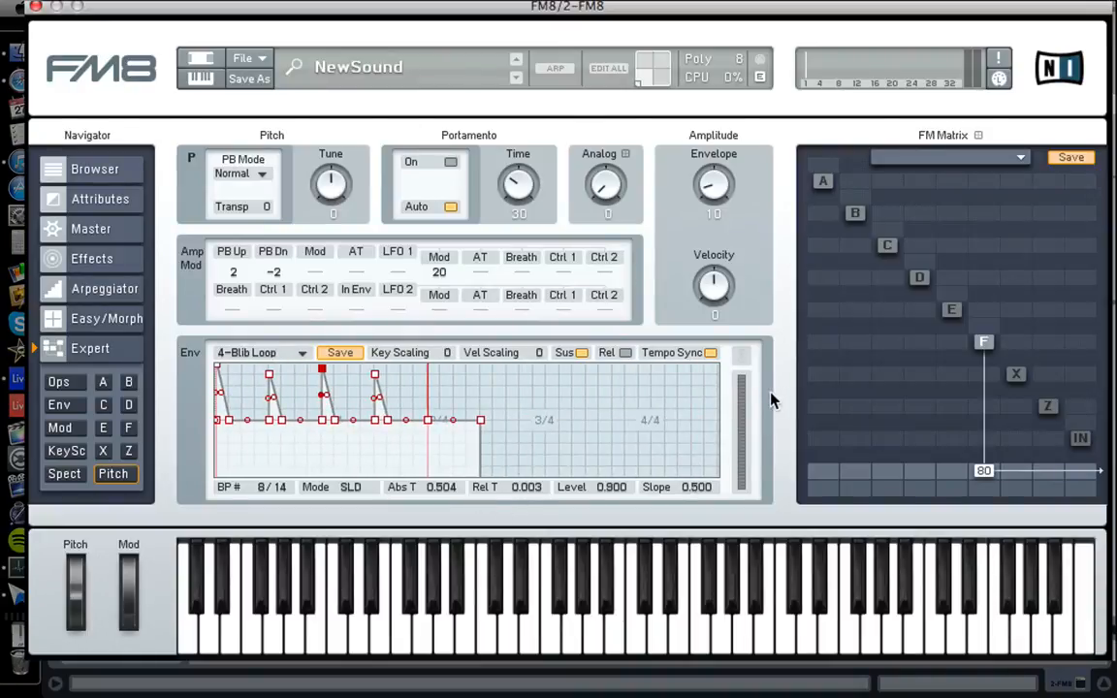
In the overview of all envelopes, expand the pitch envelope and link the envelopes of operators B, C, D, E, F, X and Z to it
left_click(74, 410)
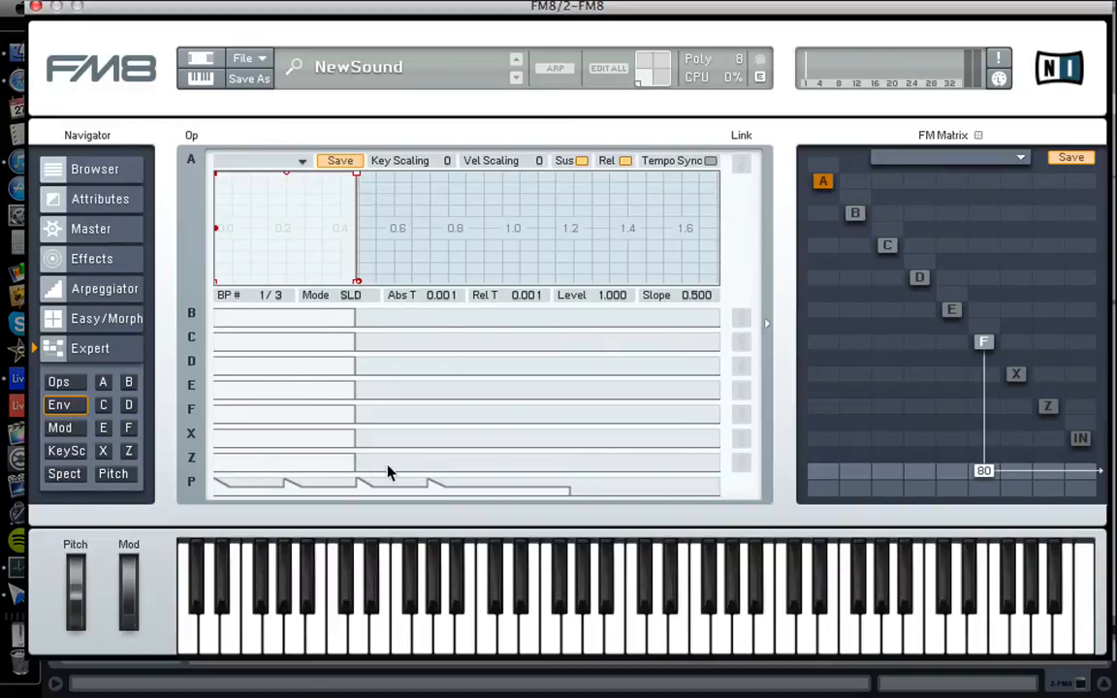
left_click(536, 490)
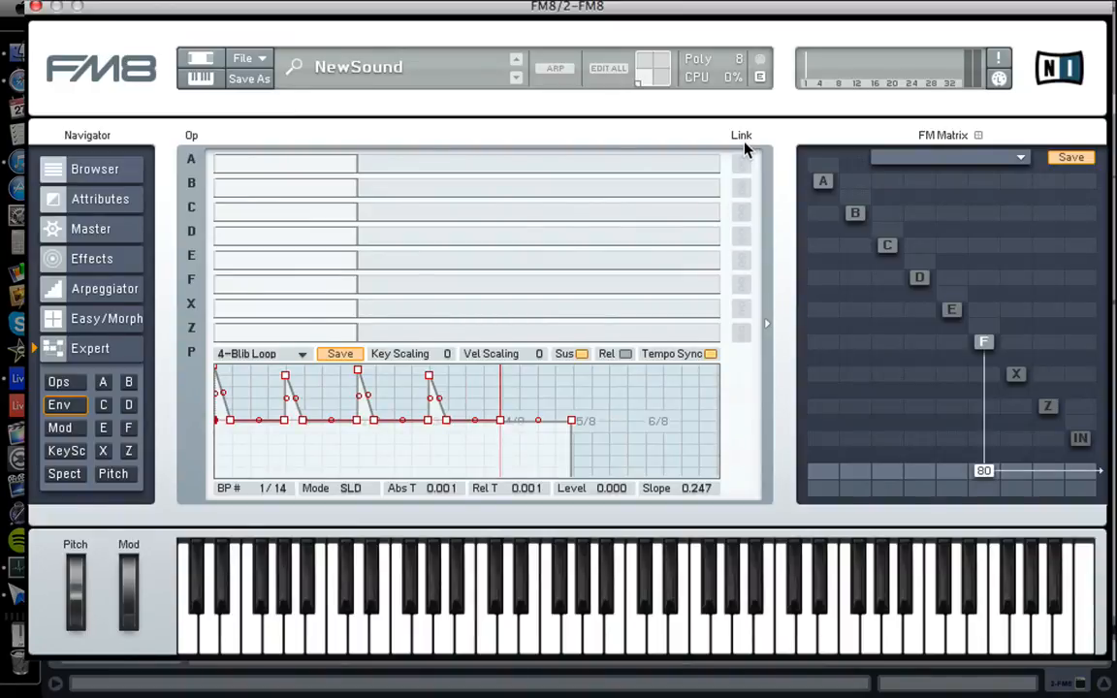
left_click(741, 241)
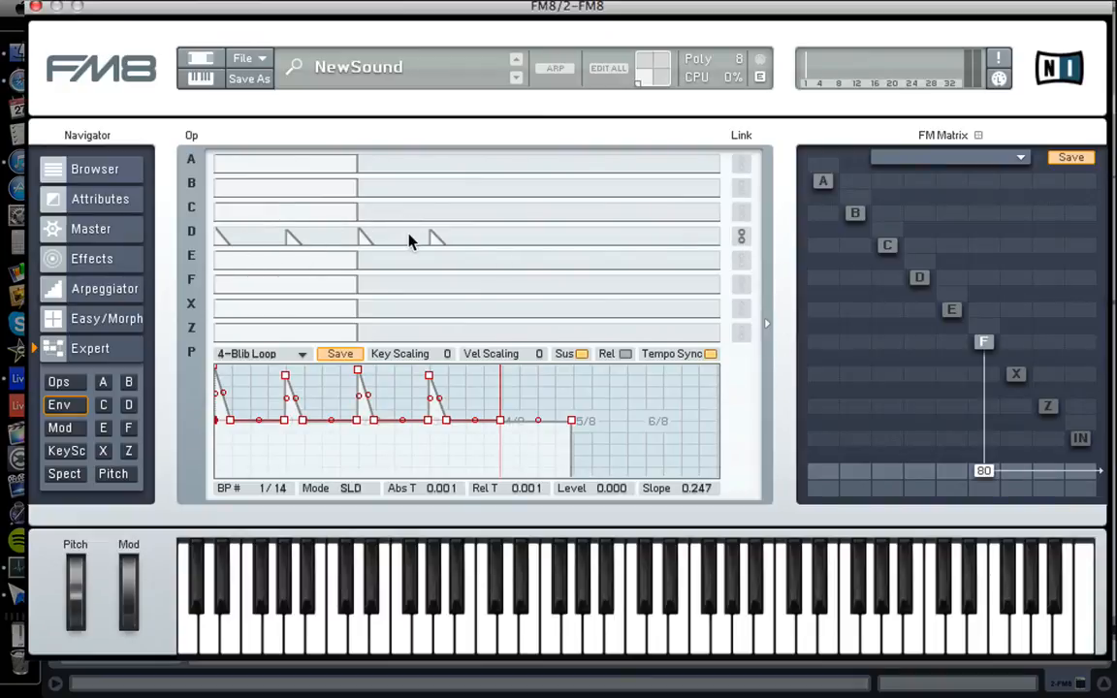
left_click(741, 260)
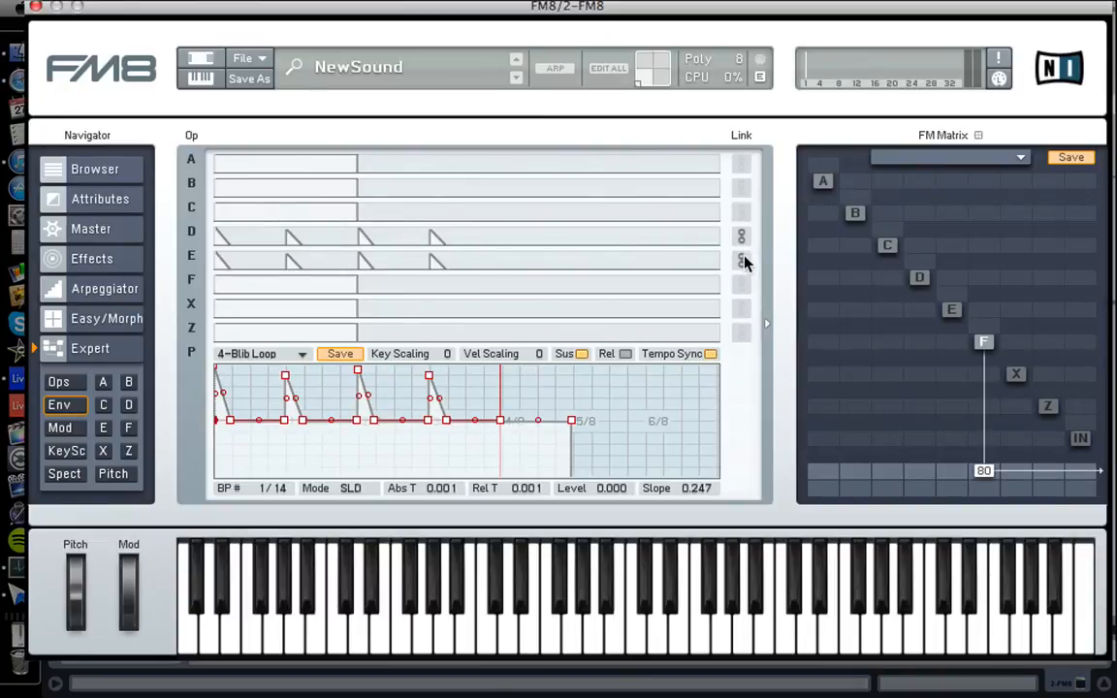
left_click(741, 285)
left_click(741, 309)
left_click(741, 332)
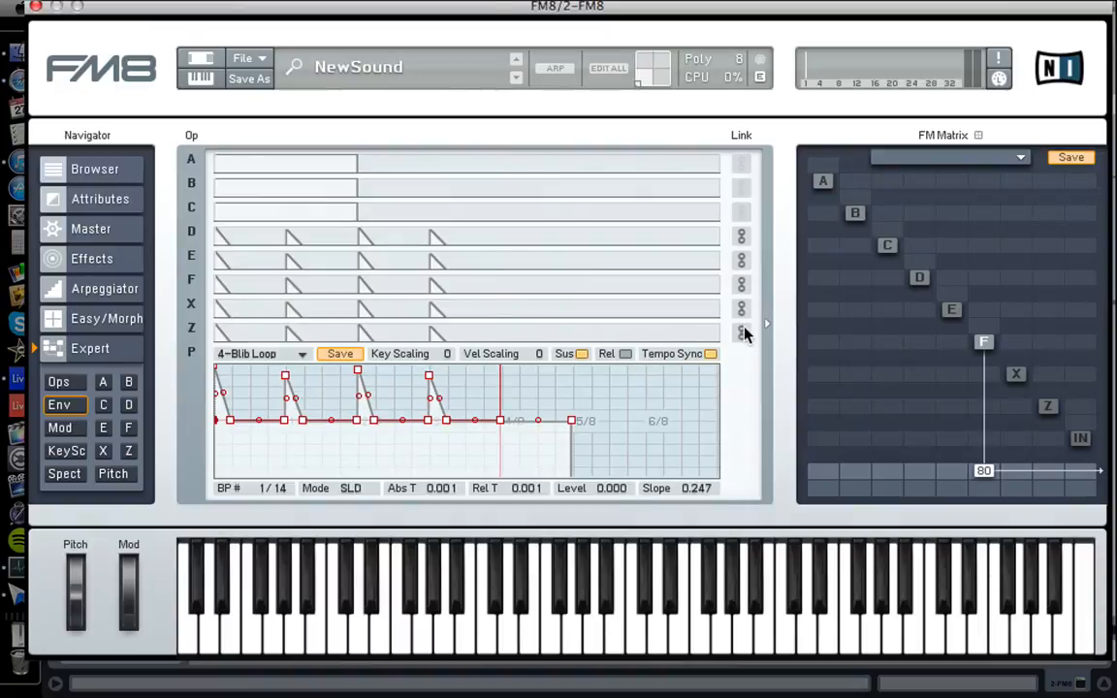
left_click(741, 212)
left_click(741, 188)
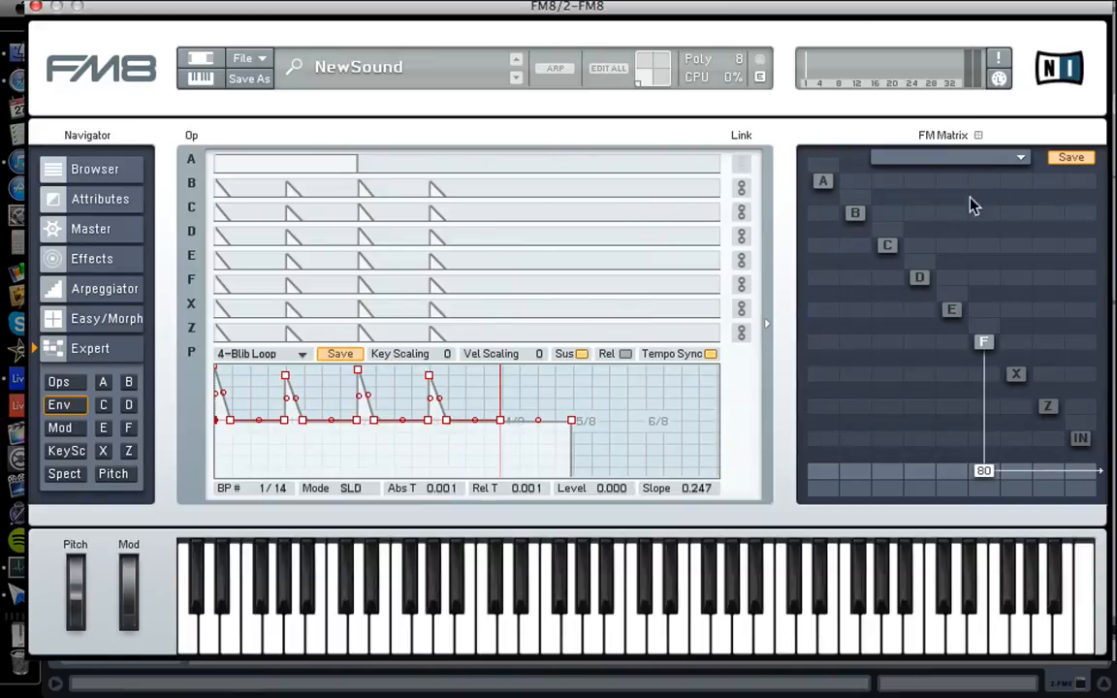
Load the 2C 4M #4 algorithm into the FM matrix
left_click(1016, 159)
left_click(897, 467)
left_click(1021, 154)
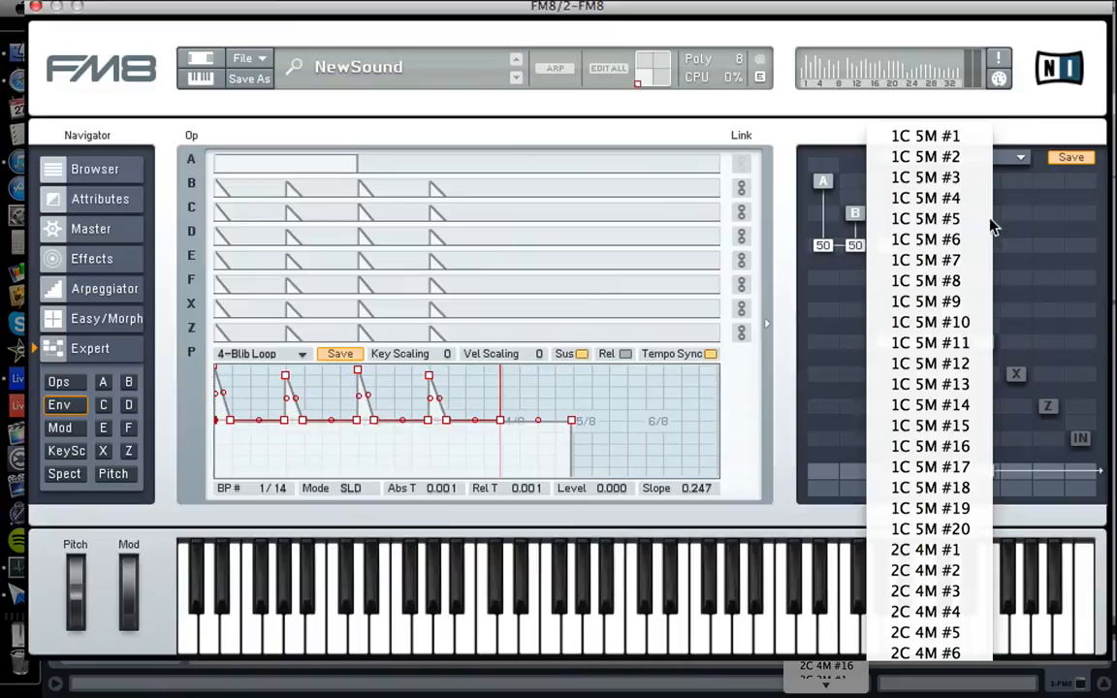
left_click(928, 611)
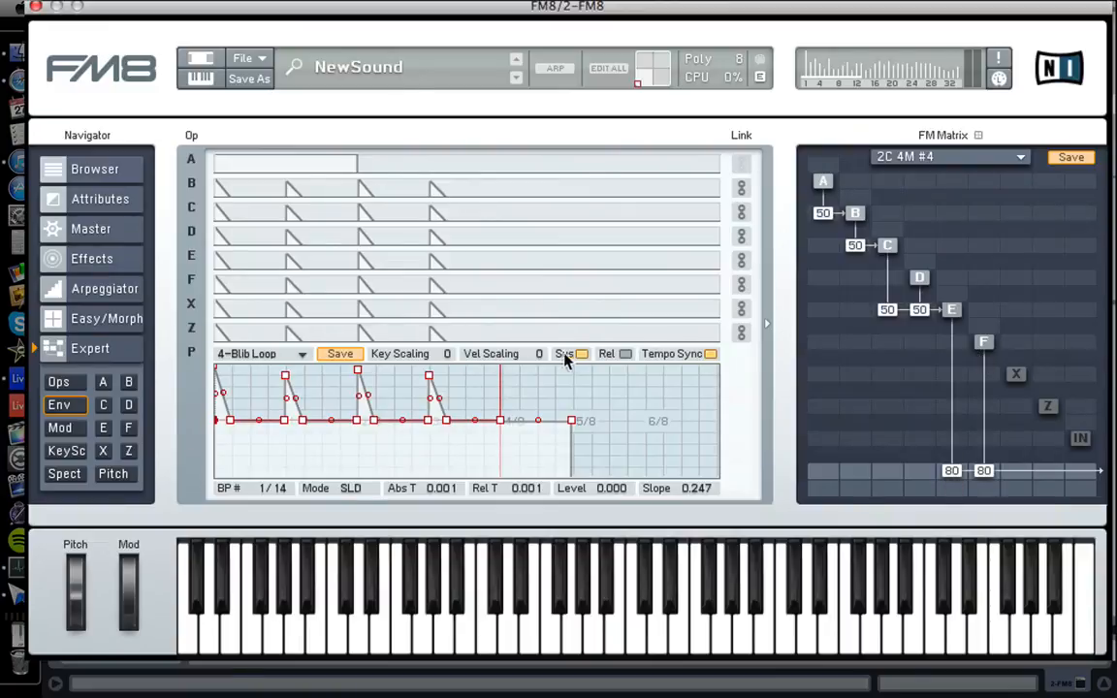
Expand operator Z's envelope and unlink the envelopes of operators B, C, D, E, F, X and Z
left_click(438, 328)
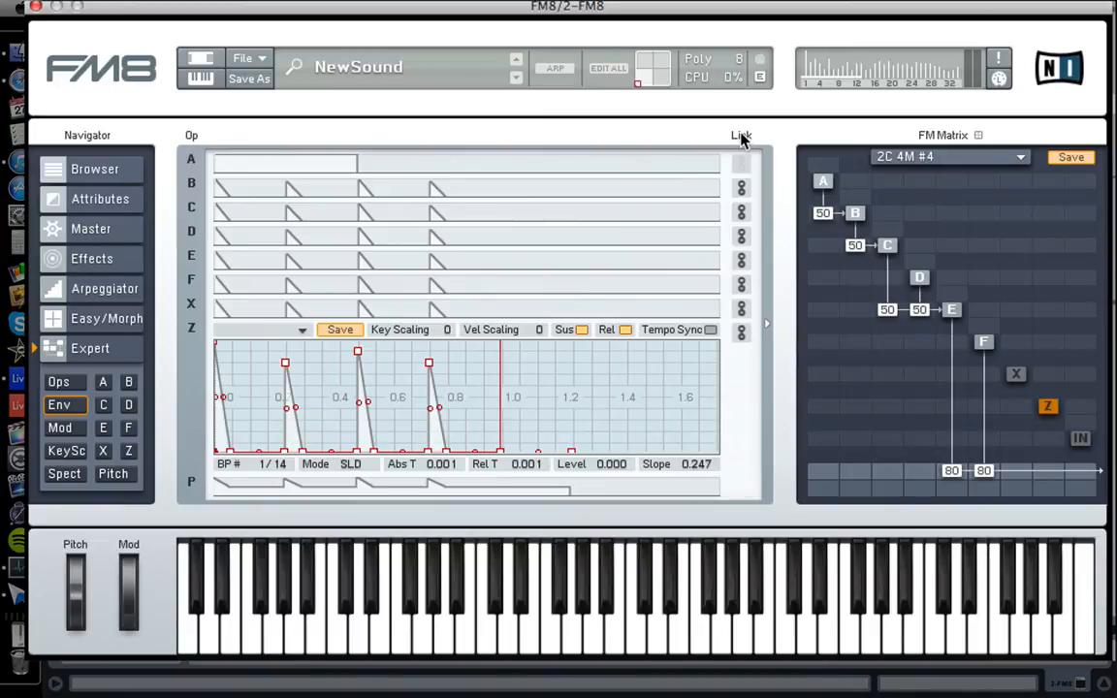
left_click(742, 187)
left_click(742, 213)
left_click(741, 237)
left_click(741, 260)
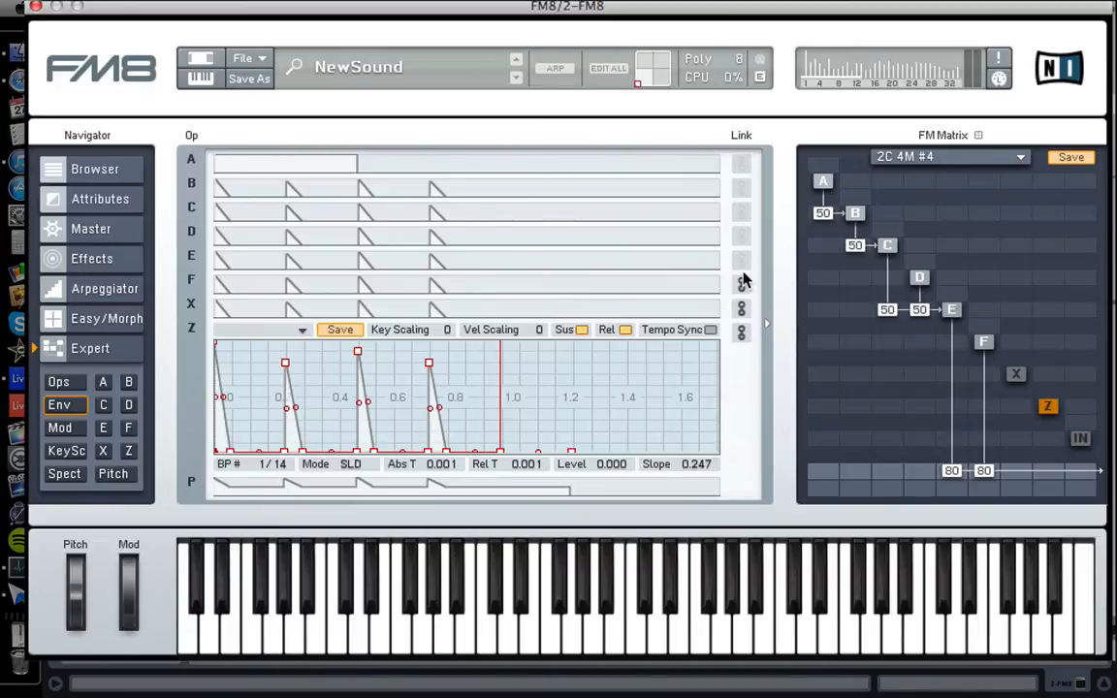
left_click(741, 284)
left_click(741, 309)
left_click(742, 332)
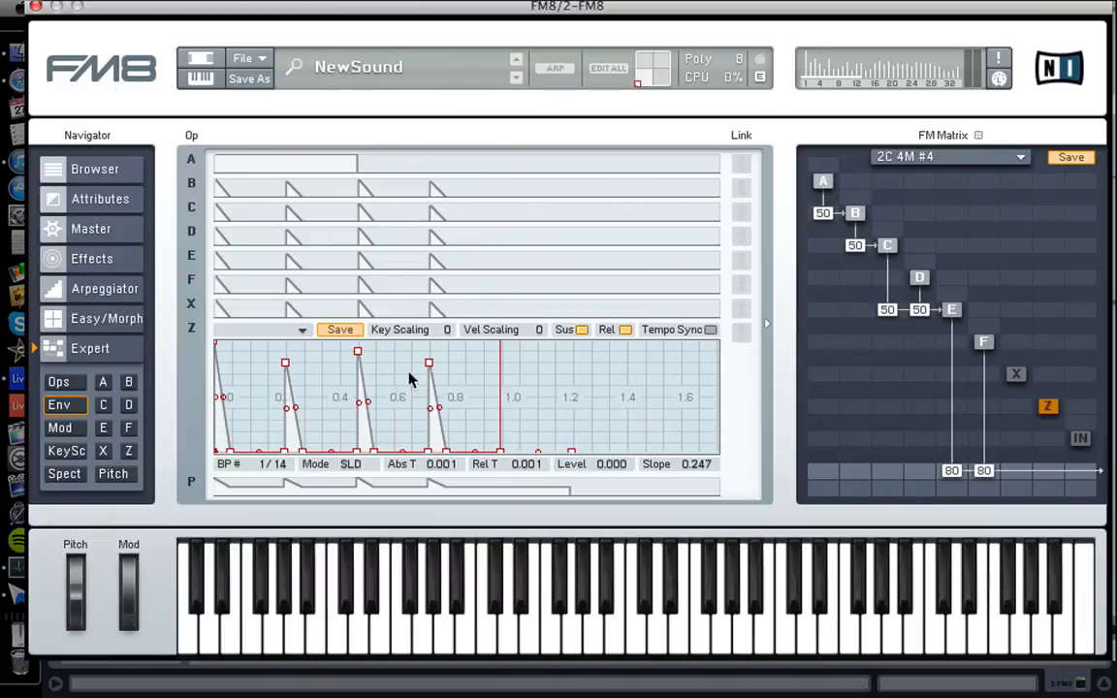
Expand operator X's envelope, lower its third peak to a level of about 0.753, and link the envelopes of operators E and X
left_click(358, 342)
left_click_drag(360, 331, 362, 347)
left_click(366, 310)
left_click(359, 328)
left_click(741, 262)
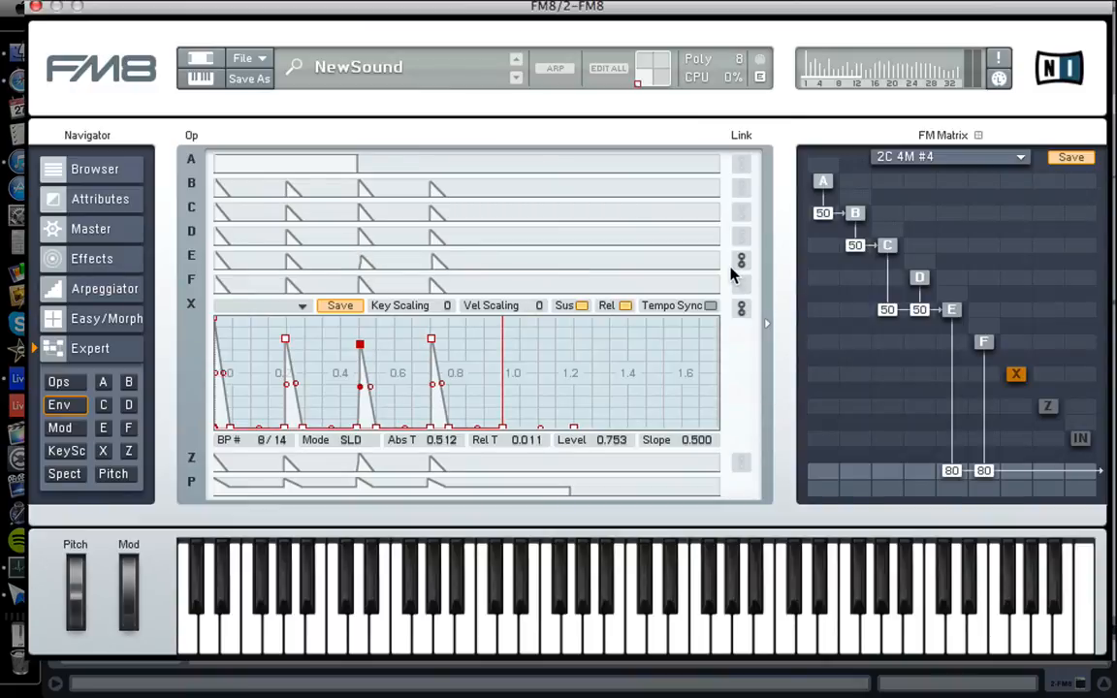
Turn on tempo sync for operator X's envelope and move the breakpoint after its fourth peak to about 0.969 in time and 0.732 in level
left_click(711, 306)
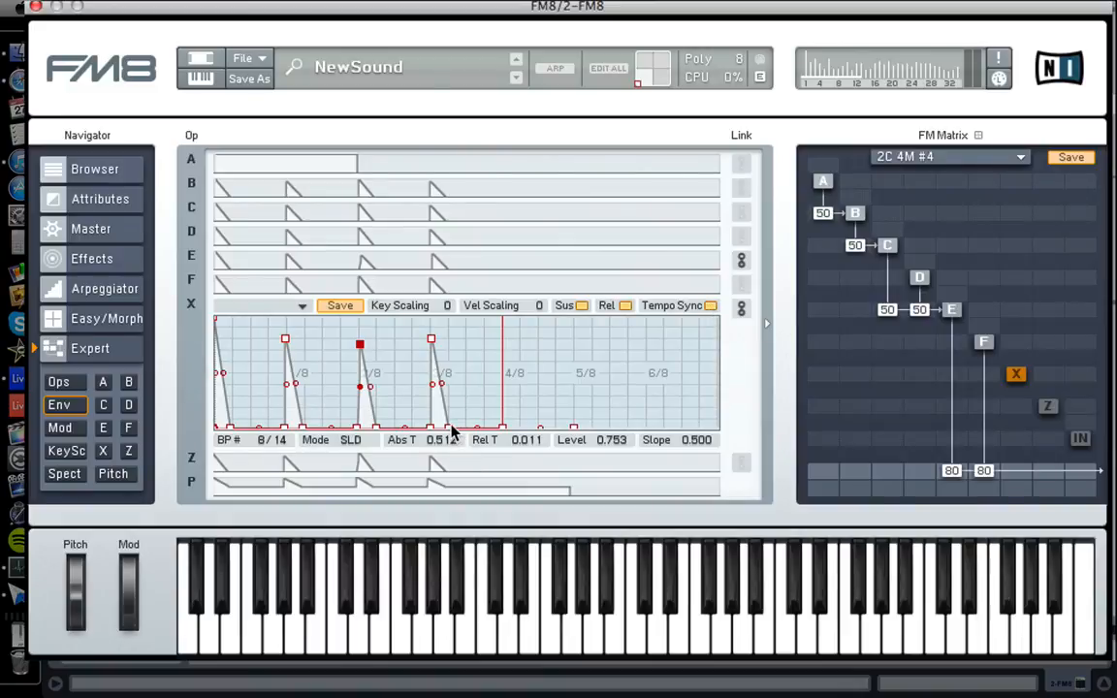
left_click_drag(453, 431, 490, 352)
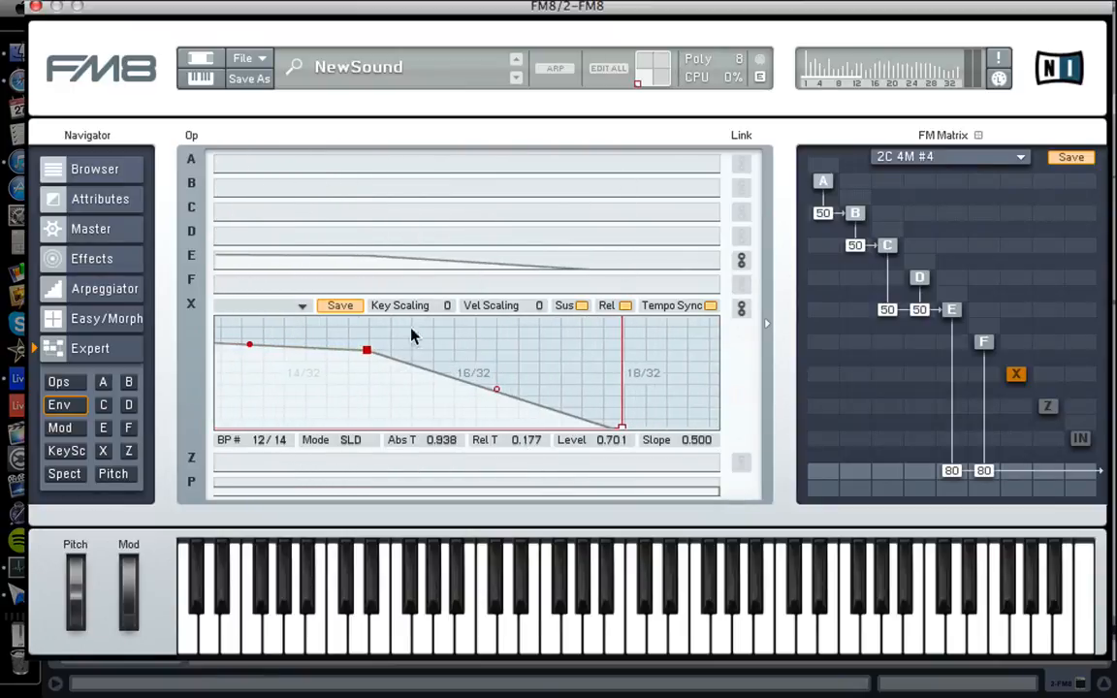
left_click_drag(366, 350, 412, 349)
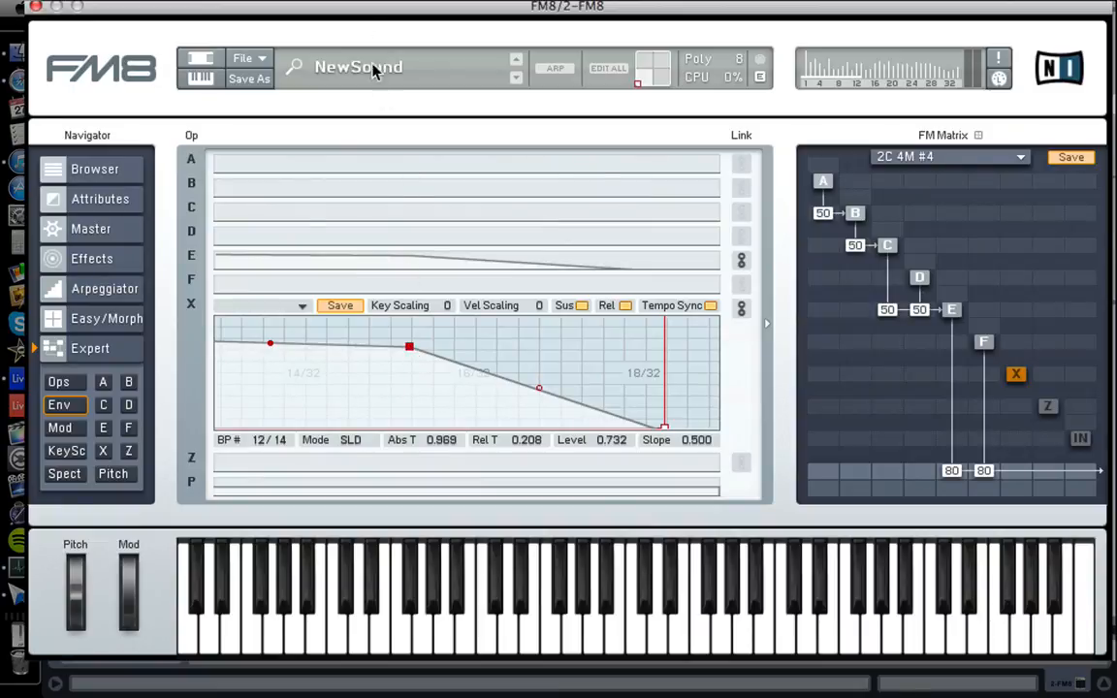
left_click(326, 1)
left_click(388, 1)
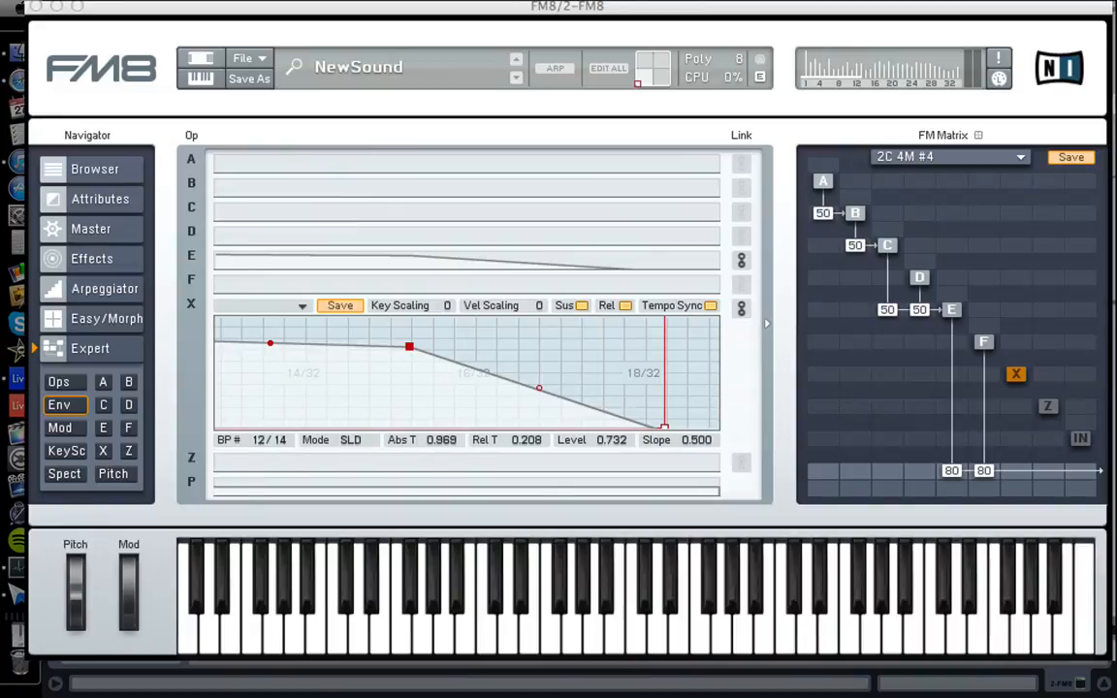
Load the 5C 1M algorithm into the FM matrix
left_click(990, 162)
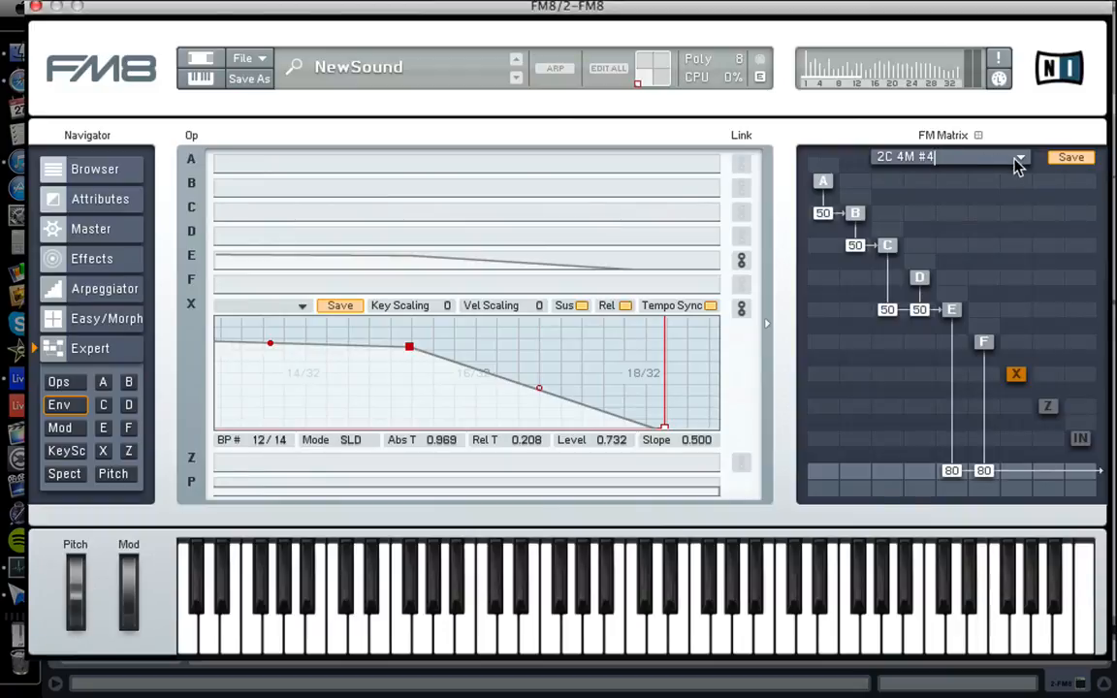
left_click(1021, 157)
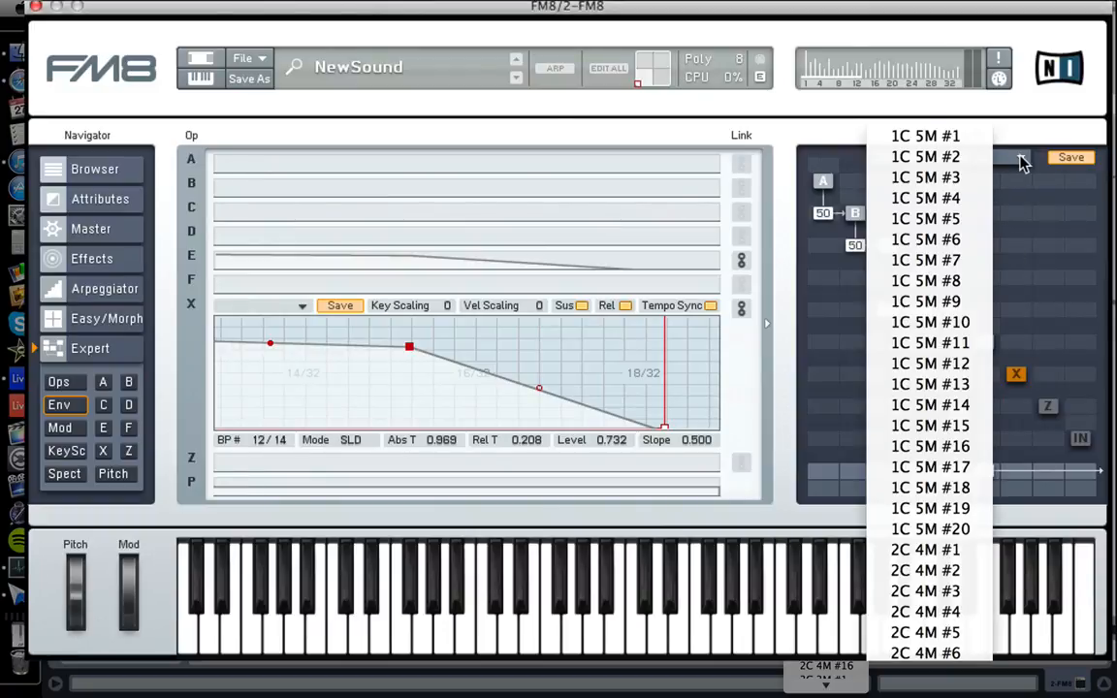
left_click(1023, 202)
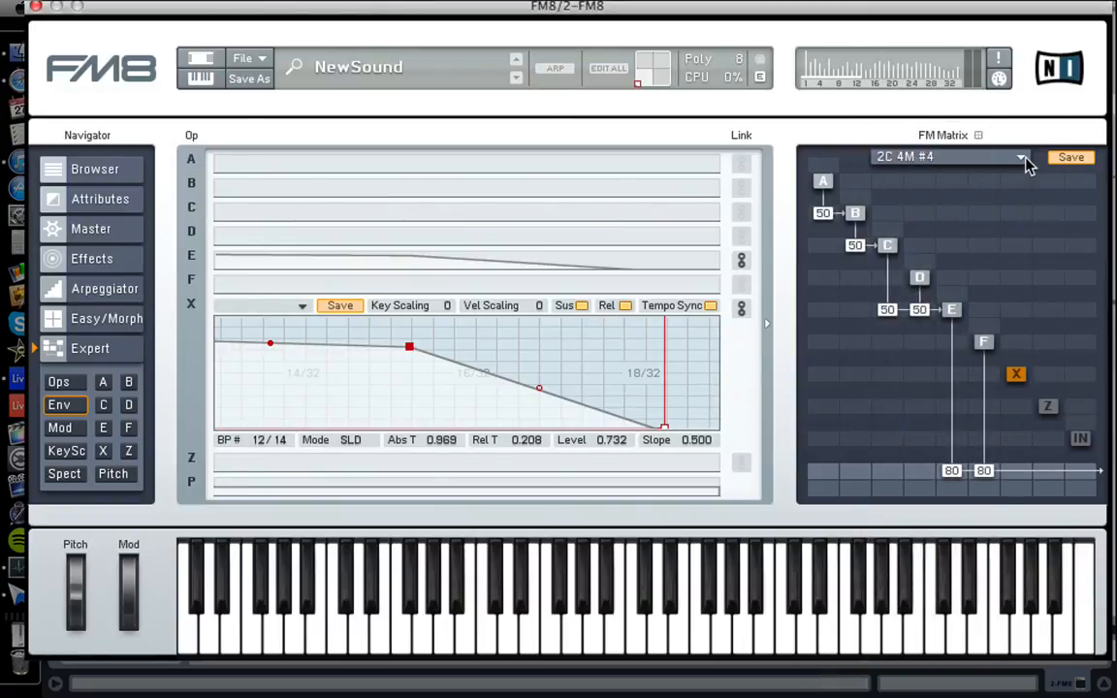
left_click(1022, 158)
scroll(948, 405, "down", 7)
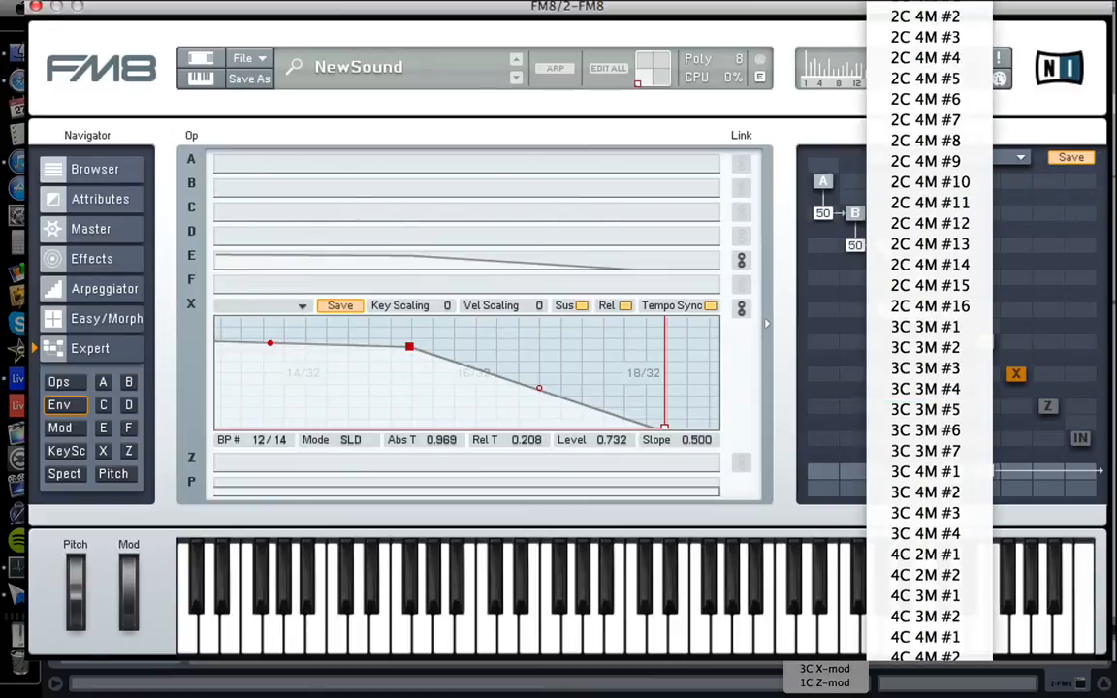
left_click(936, 679)
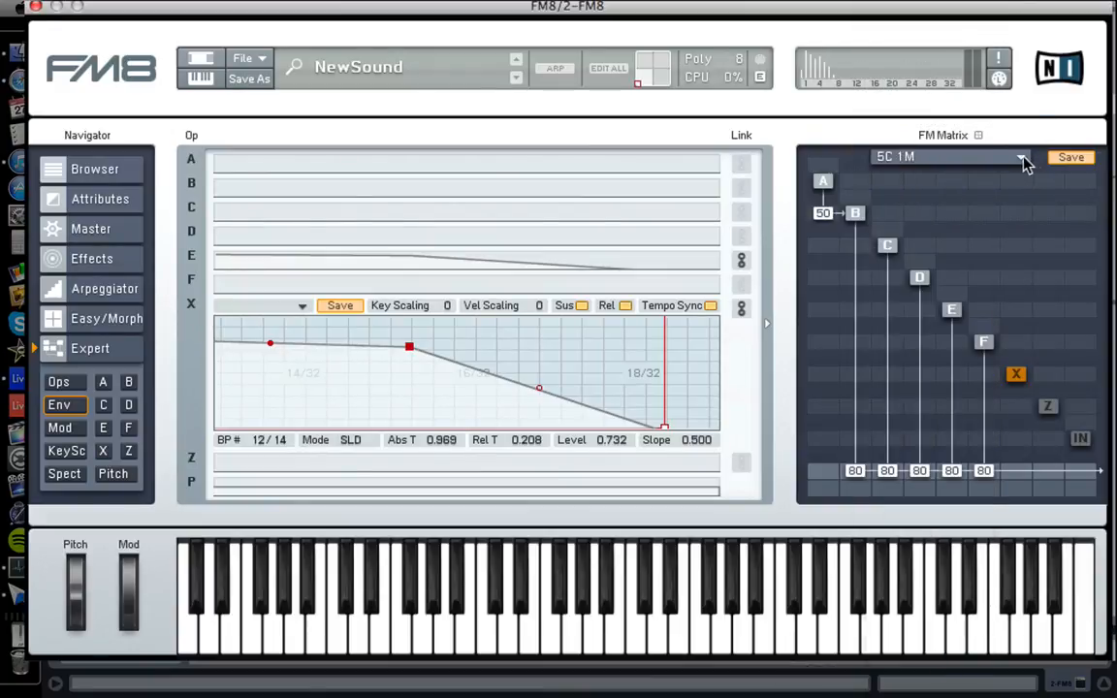
Load the 2C 4M #5 algorithm, then route operator F into D at 52 and operator X into B at 43
left_click(1024, 159)
left_click(948, 632)
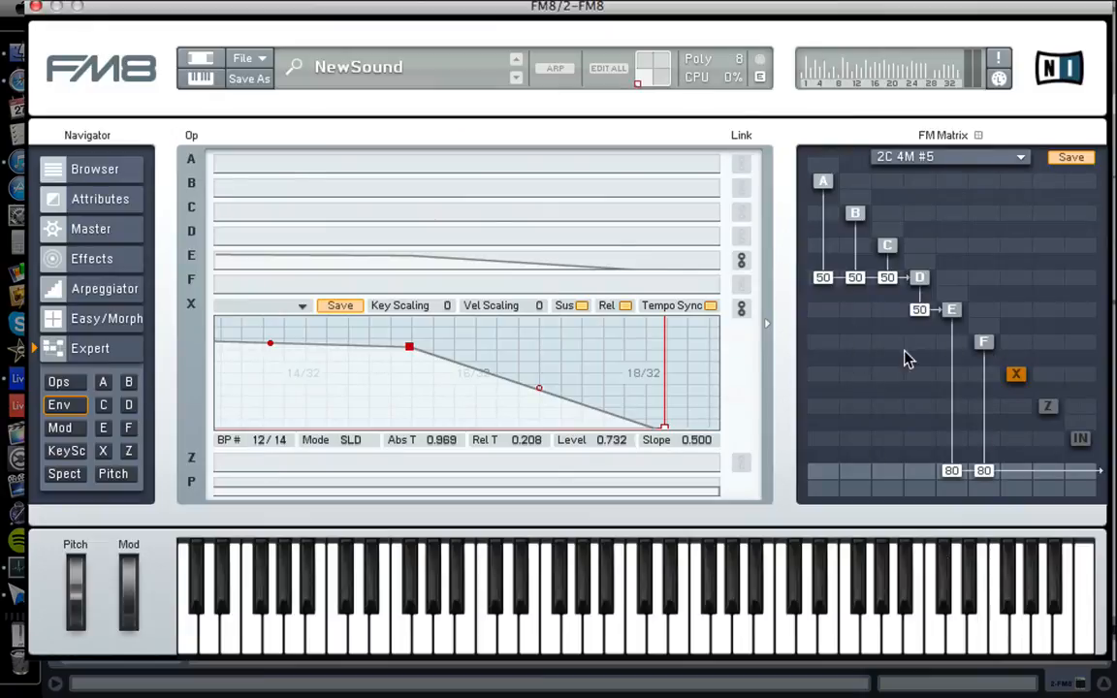
left_click_drag(974, 281, 1021, 180)
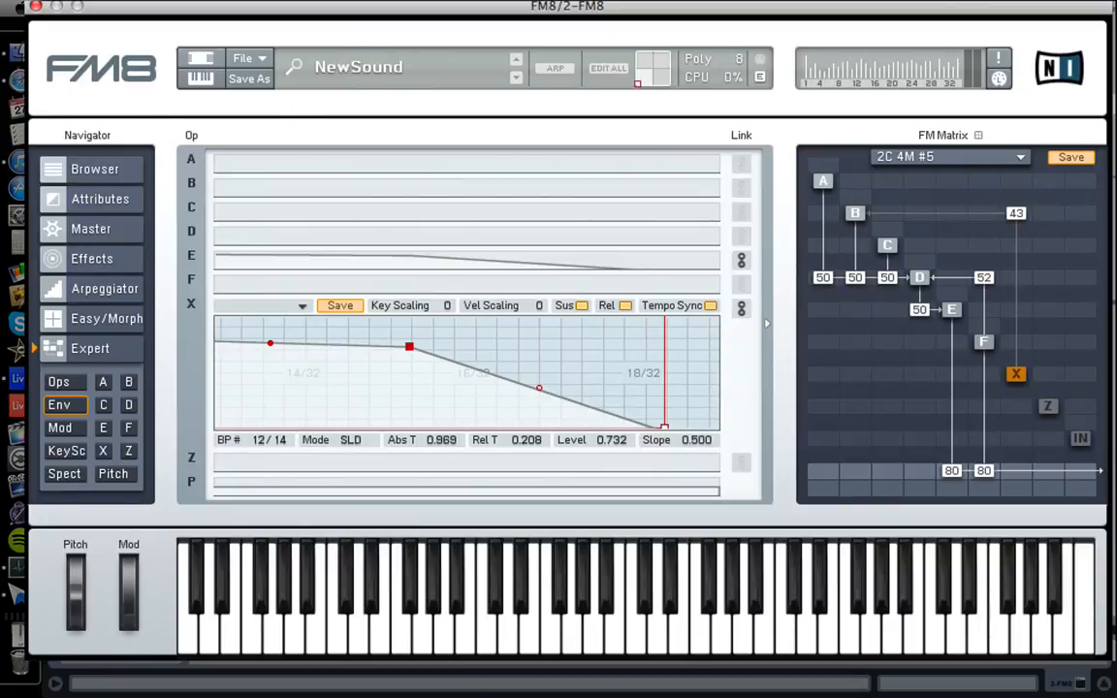
left_click(328, 1)
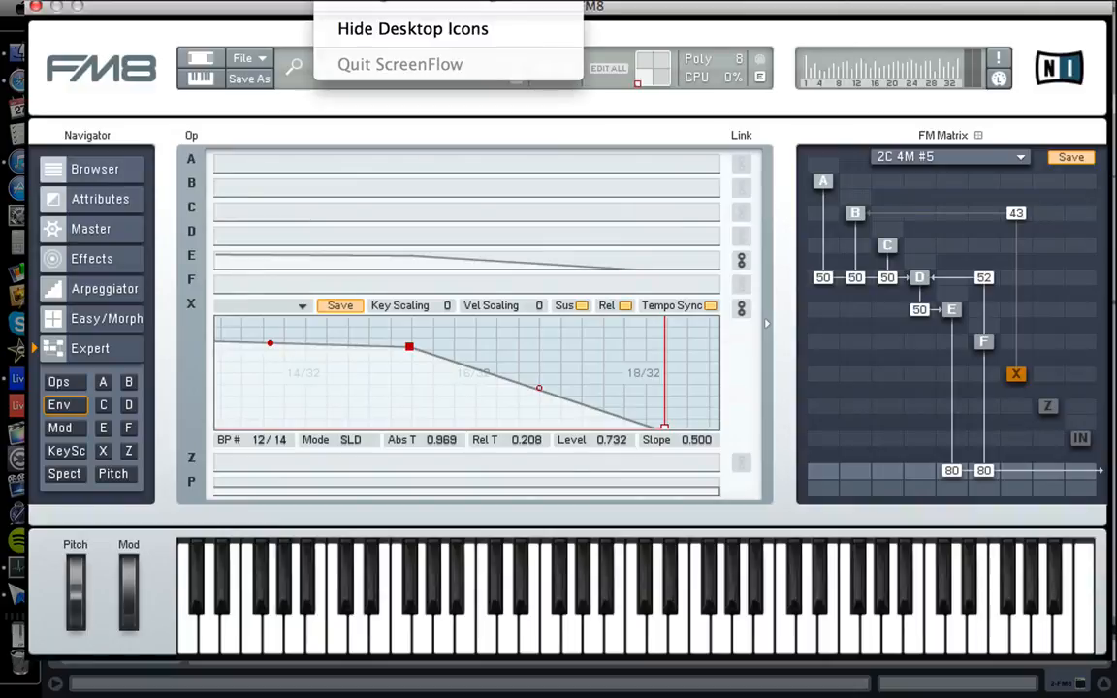